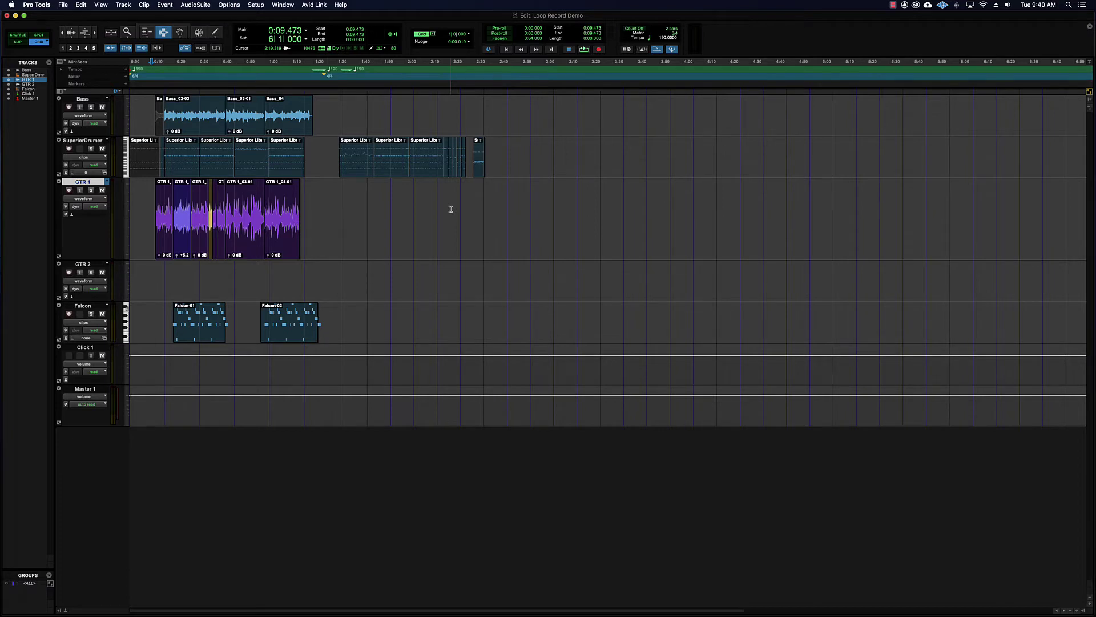
Step: Switch to the Mix window showing all seven Loop Record Demo channel strips
key("super+equal")
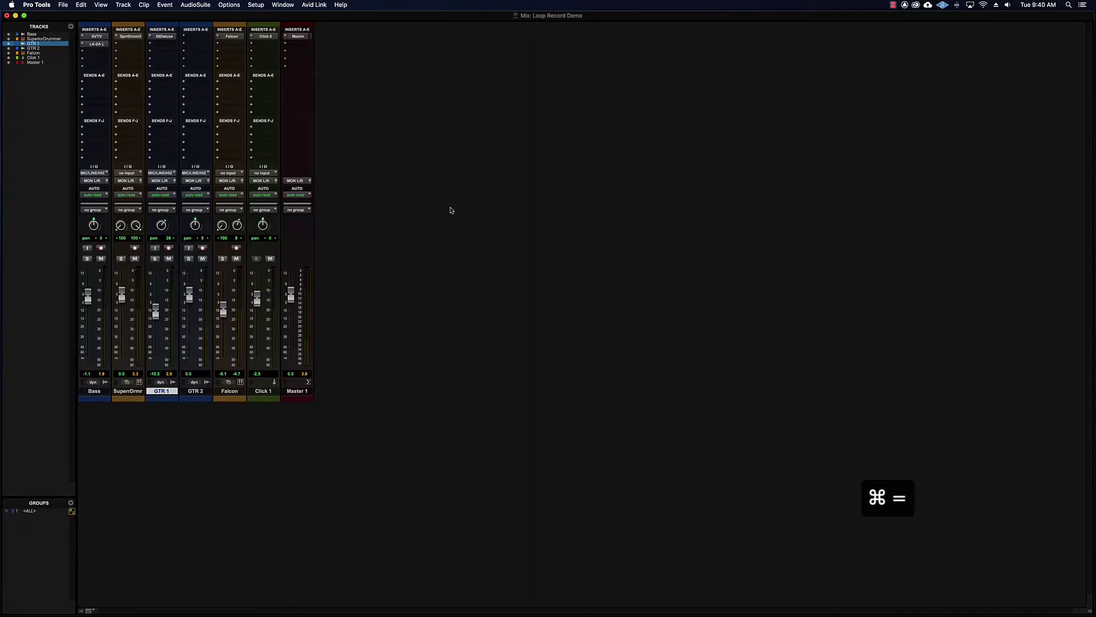
left_click(130, 36)
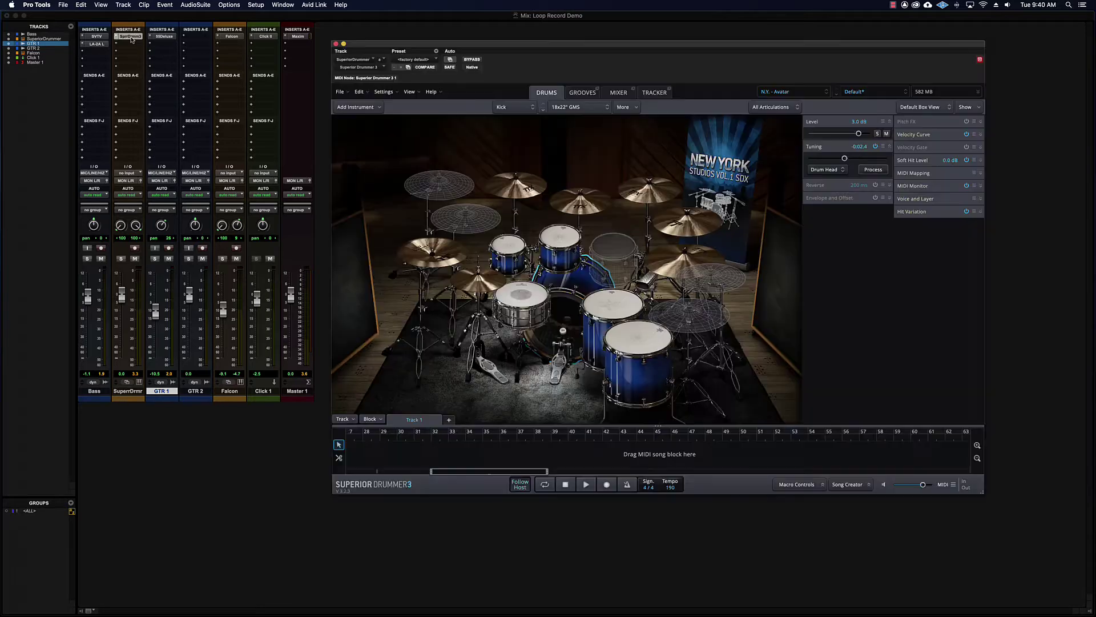
left_click_drag(558, 48, 550, 48)
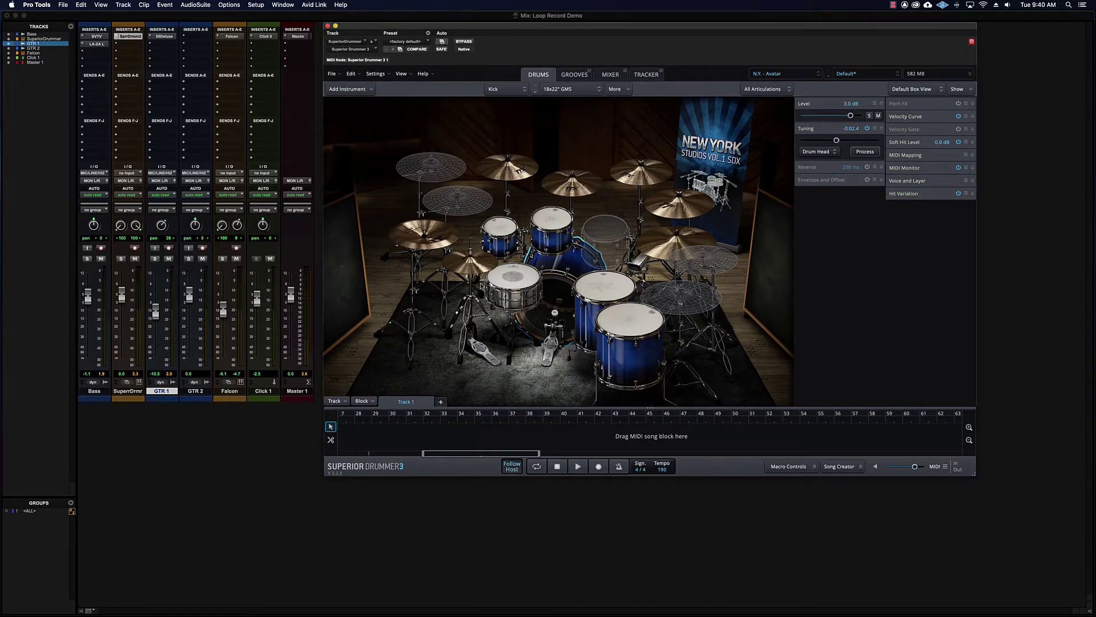
mouse_move(528, 28)
left_mouse_down()
mouse_move(556, 28)
mouse_move(510, 29)
left_mouse_up()
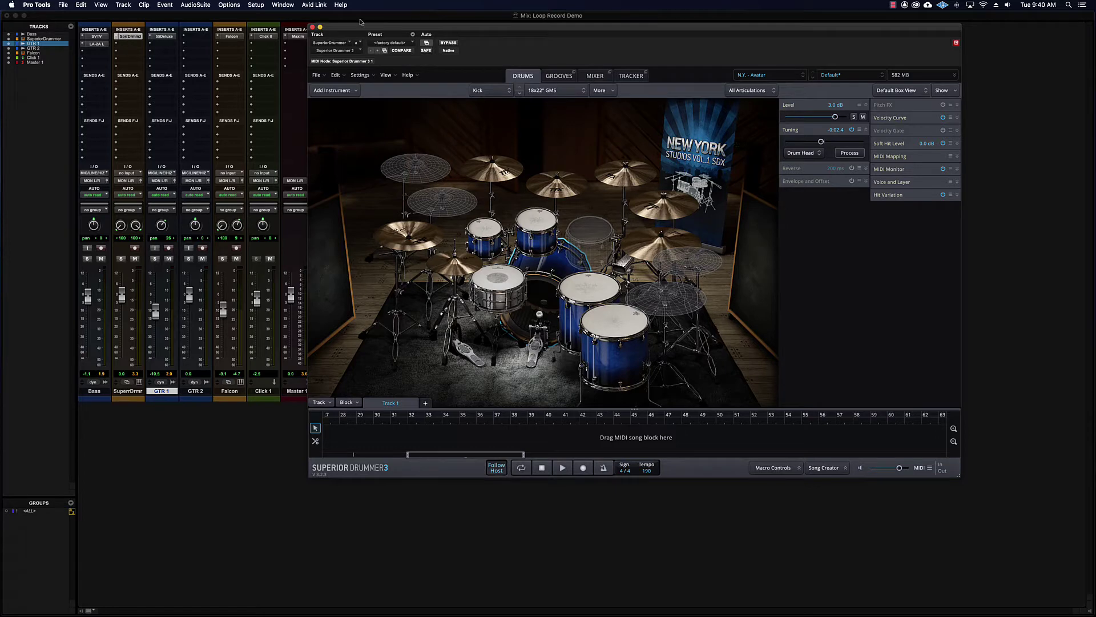
left_click_drag(407, 30, 441, 32)
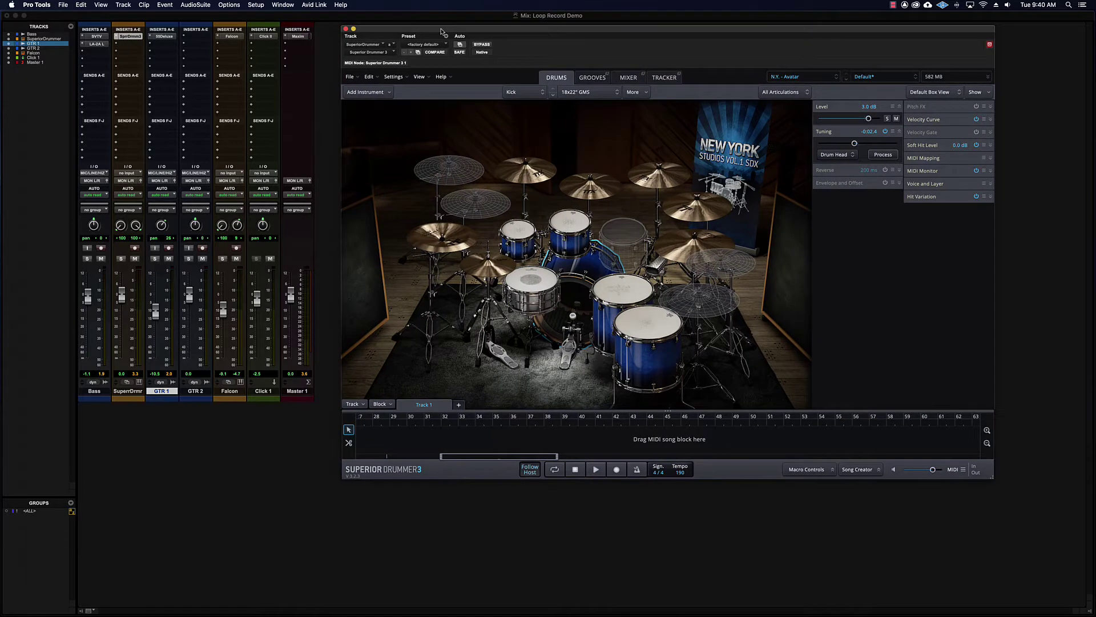
left_click(345, 29)
left_click(134, 36)
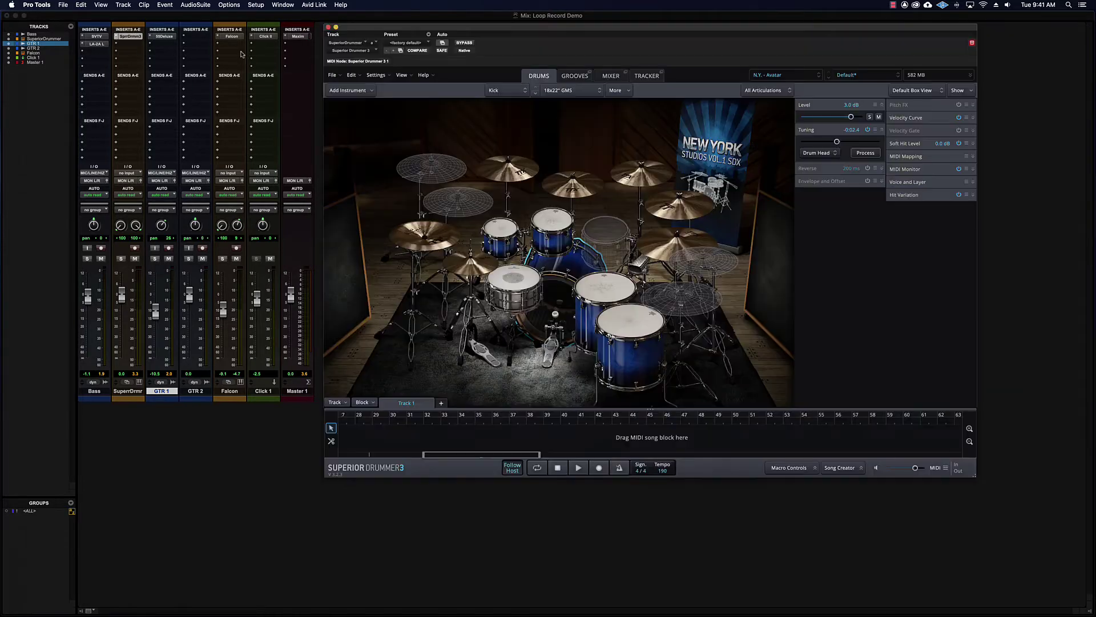
left_click(328, 26)
left_click(232, 36)
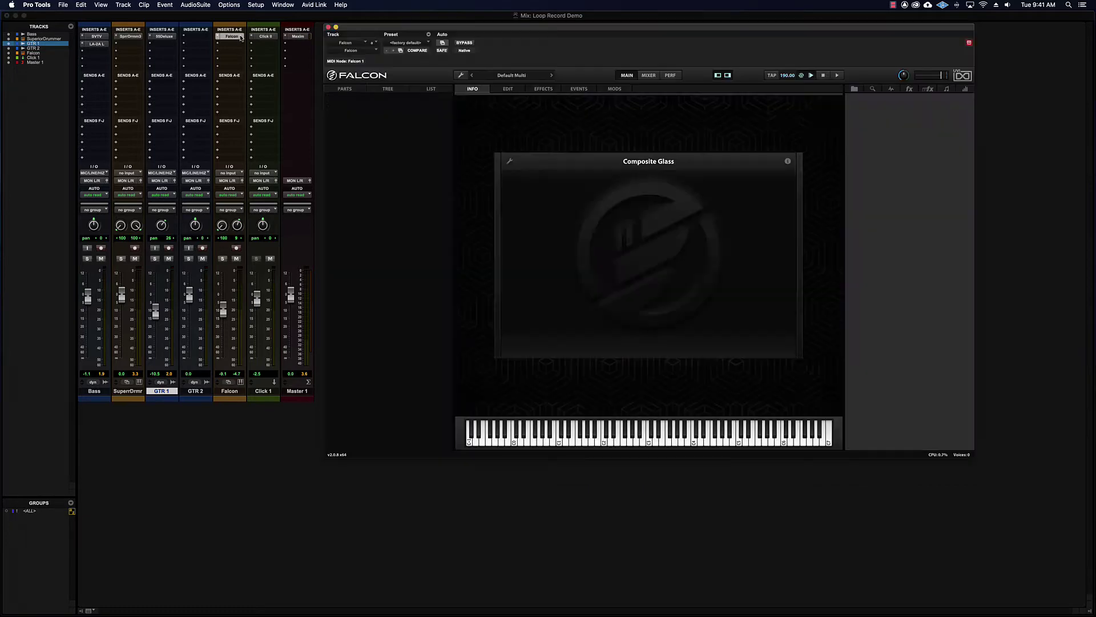
left_click(328, 27)
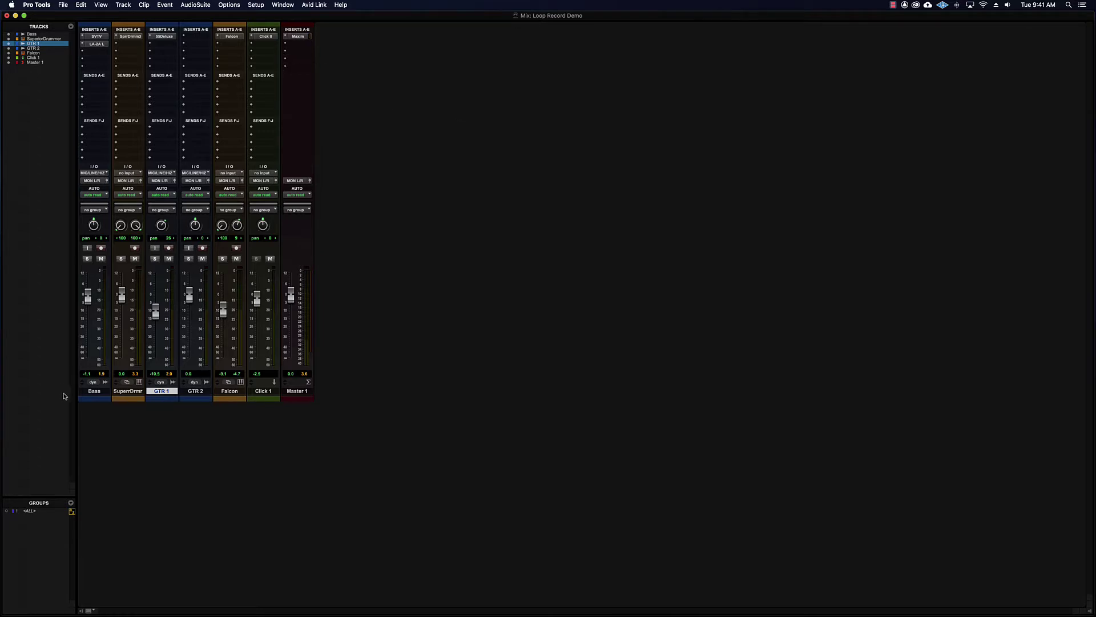
left_click(138, 392)
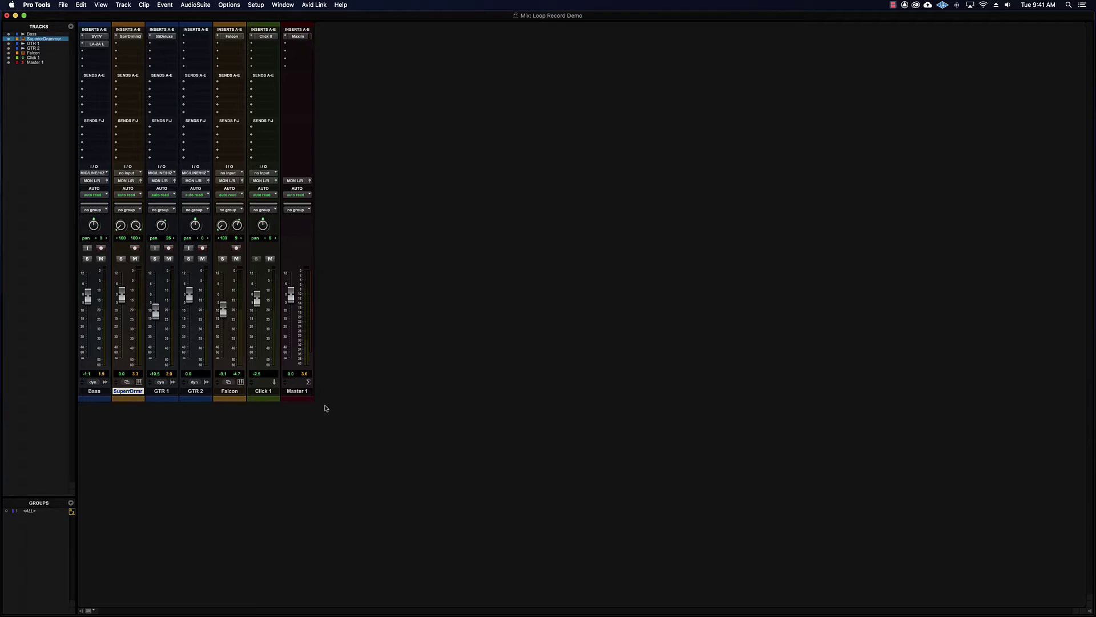
left_click(161, 391)
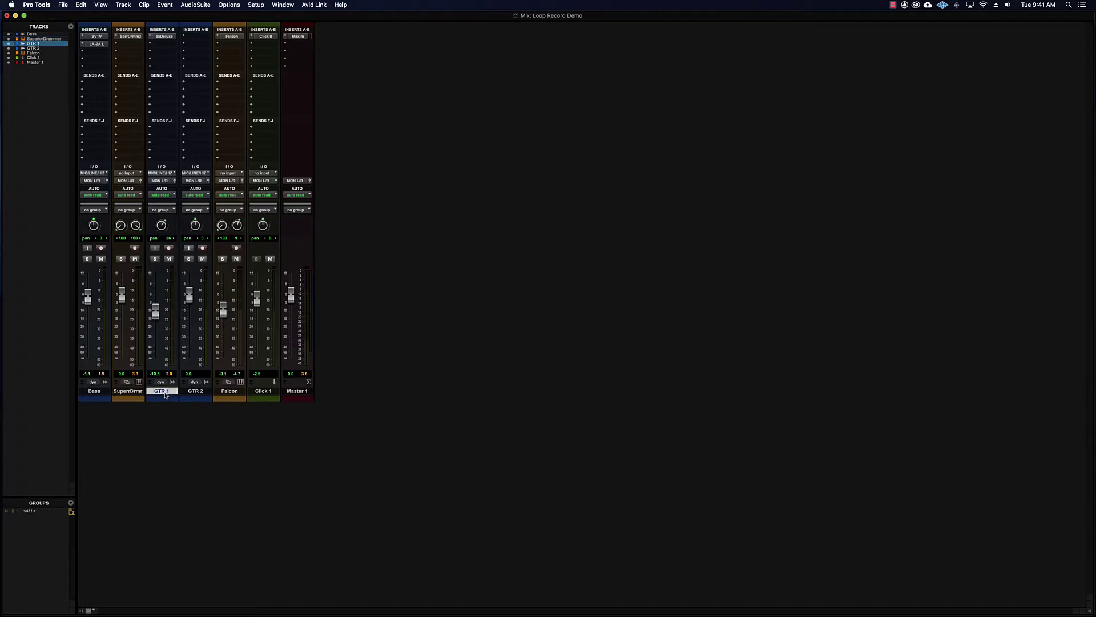
key("super+equal")
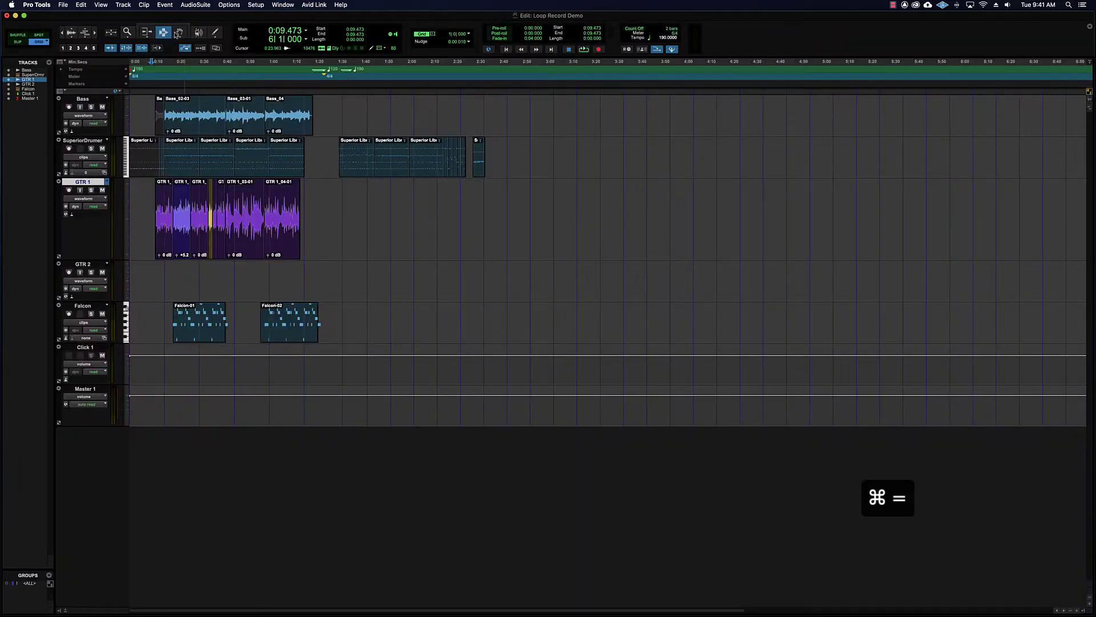
key("space")
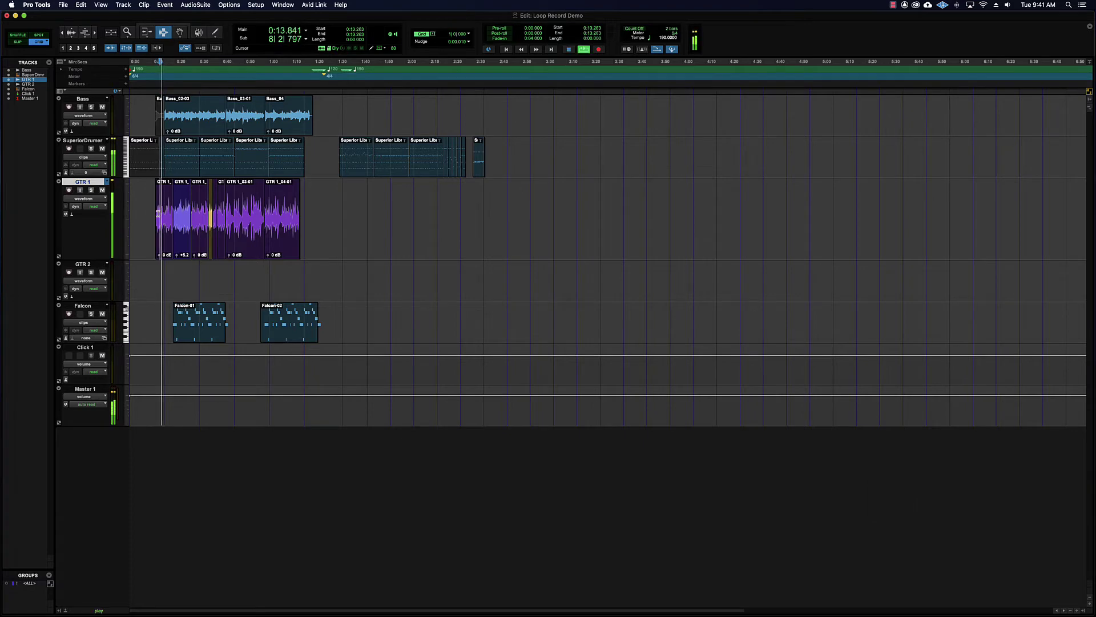
key("super+bracketright")
key("super+bracketright")
key("super+bracketright")
key("super+bracketright")
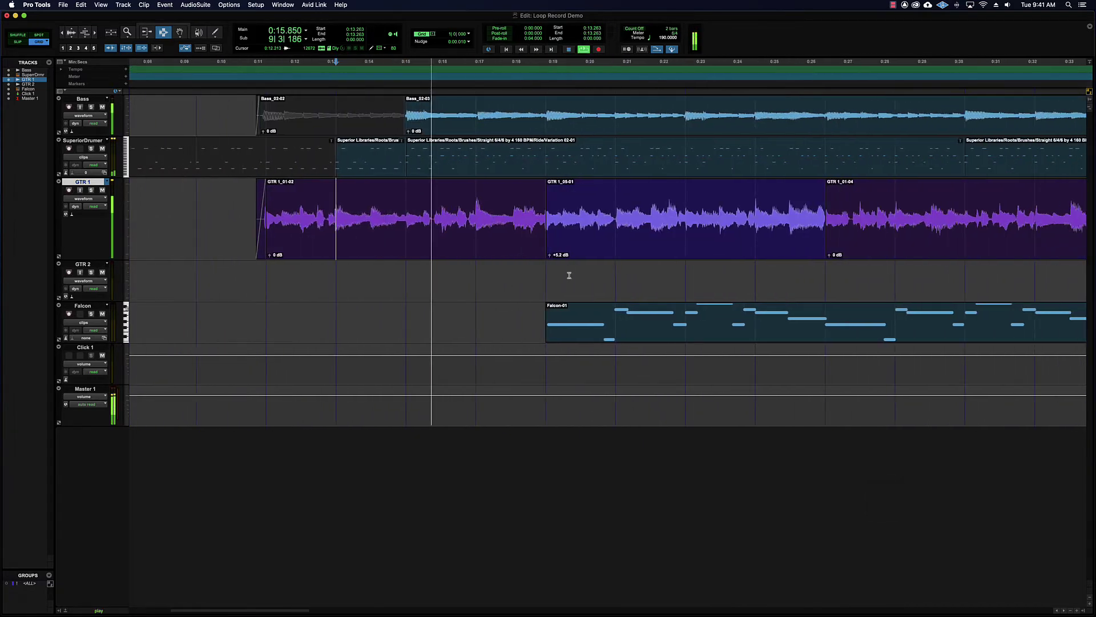
key("super+bracketleft")
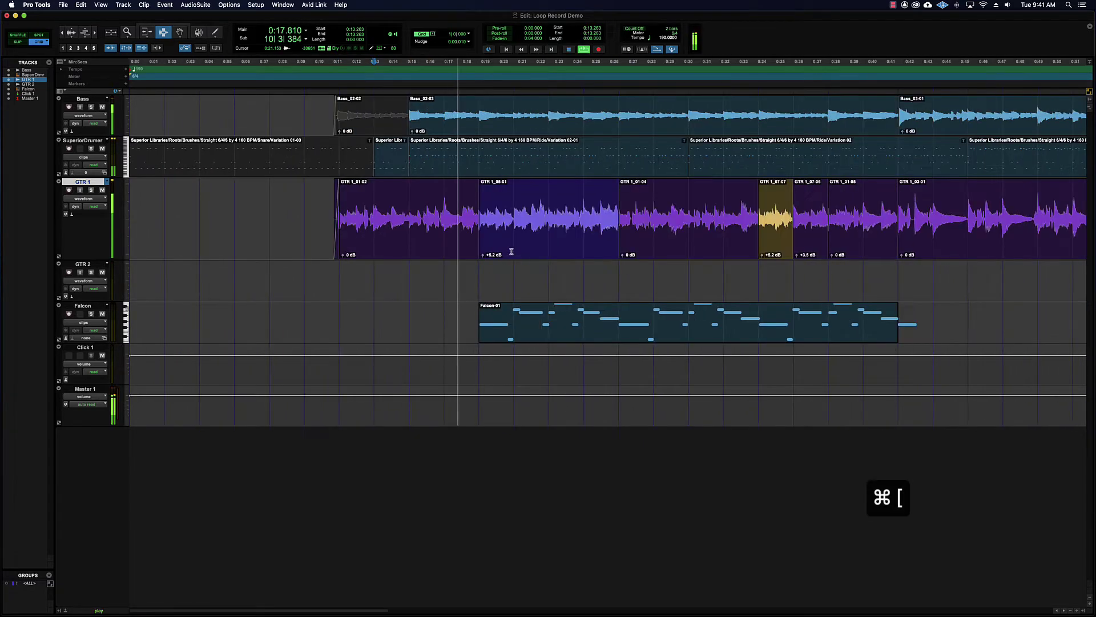
key("super+equal")
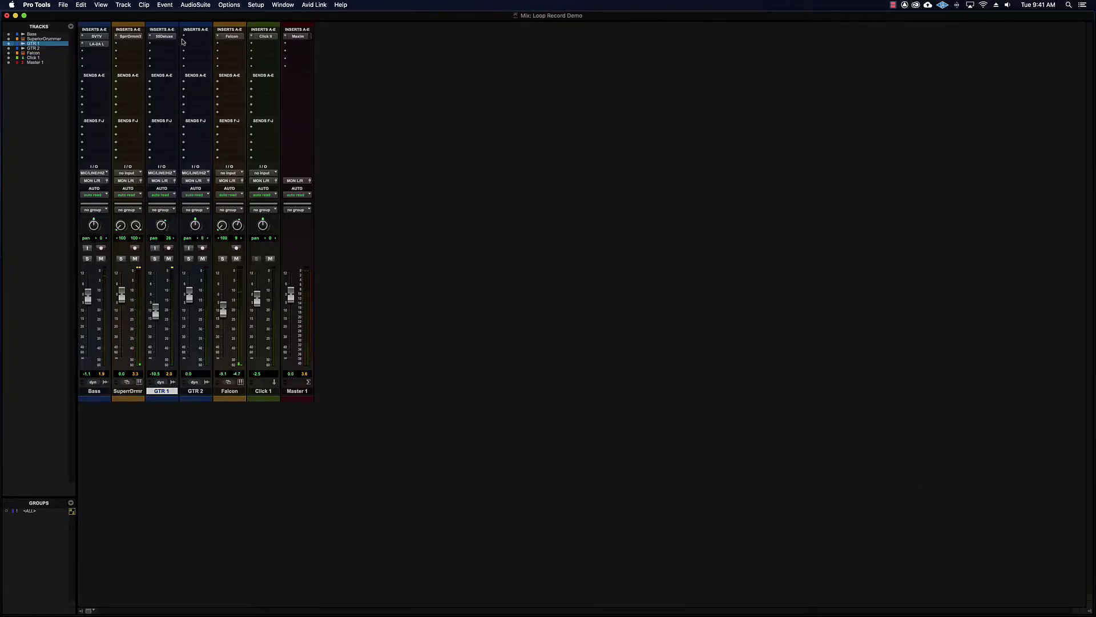
Step: Insert the DB-33 organ instrument on an empty GTR 1 insert slot
left_click(162, 46)
mouse_move(189, 44)
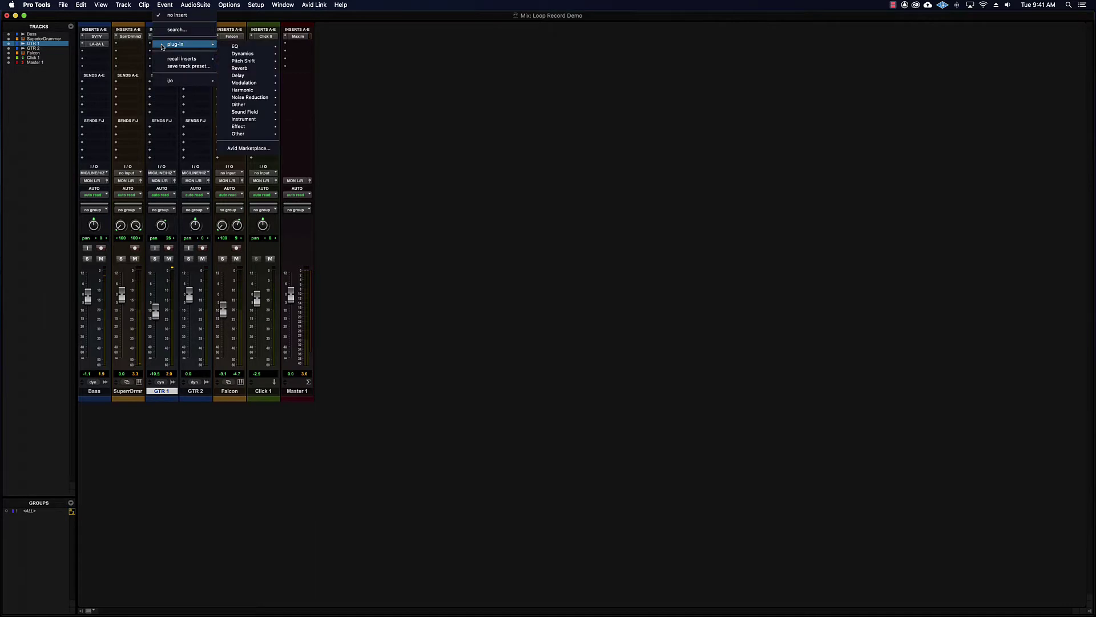
mouse_move(259, 121)
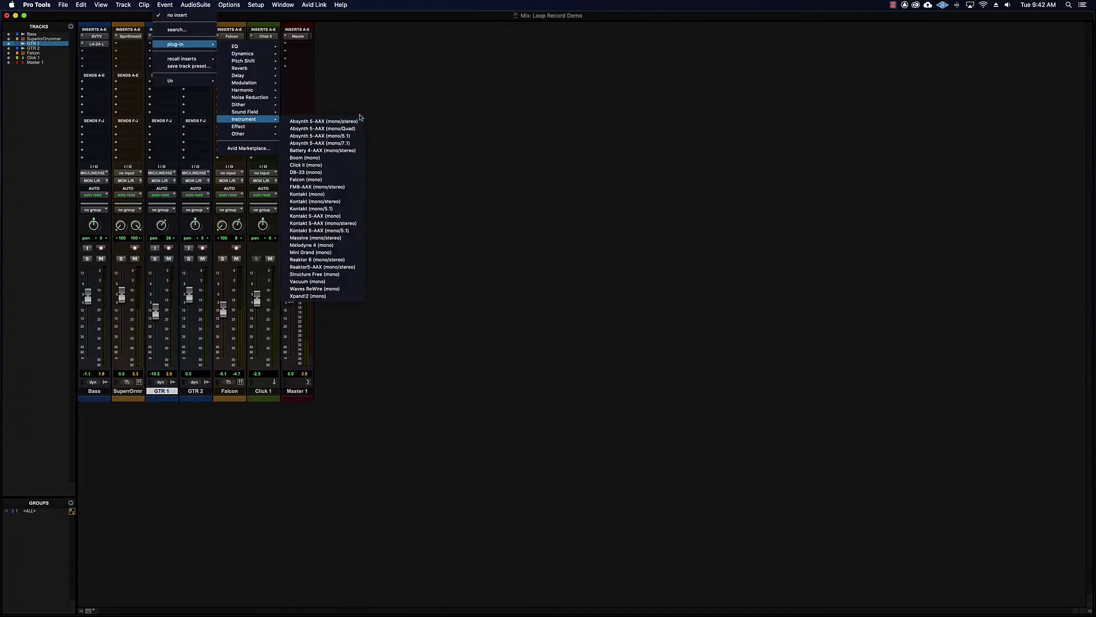
left_click(320, 177)
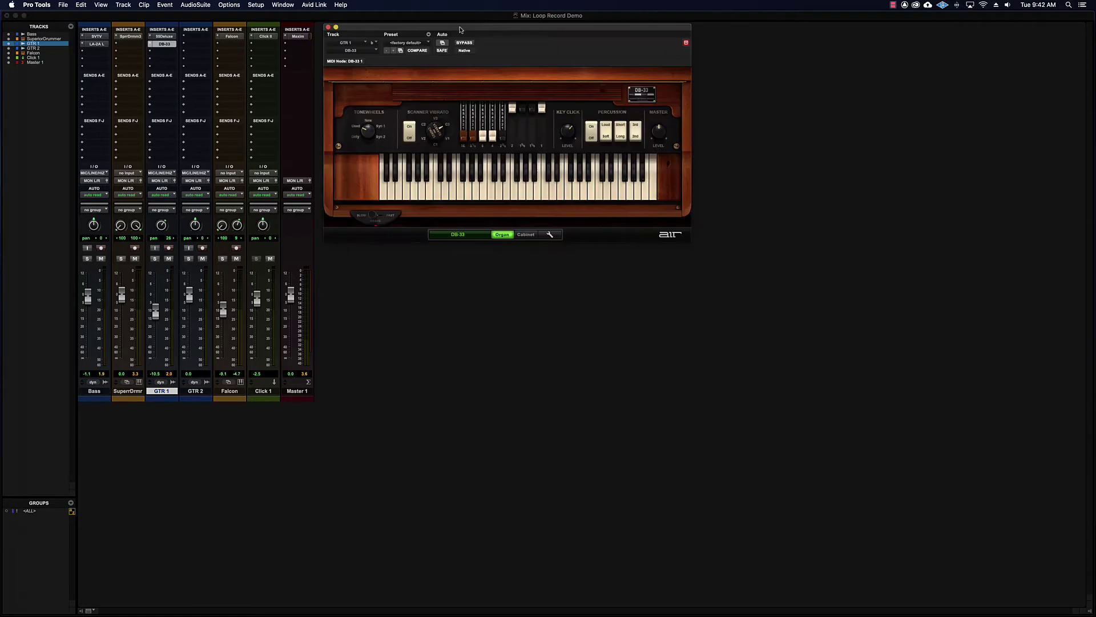
left_click_drag(460, 30, 452, 93)
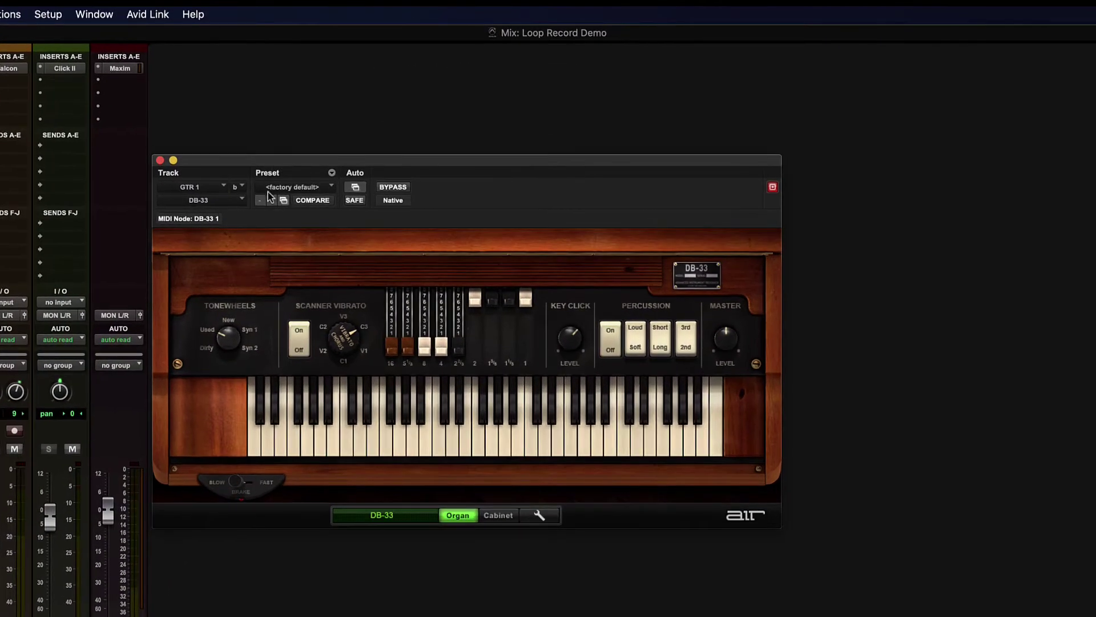
Step: Browse the DB-33 preset list without choosing one and reposition the plug-in window
left_click(297, 187)
mouse_move(320, 89)
left_click(655, 174)
left_click_drag(483, 164, 463, 89)
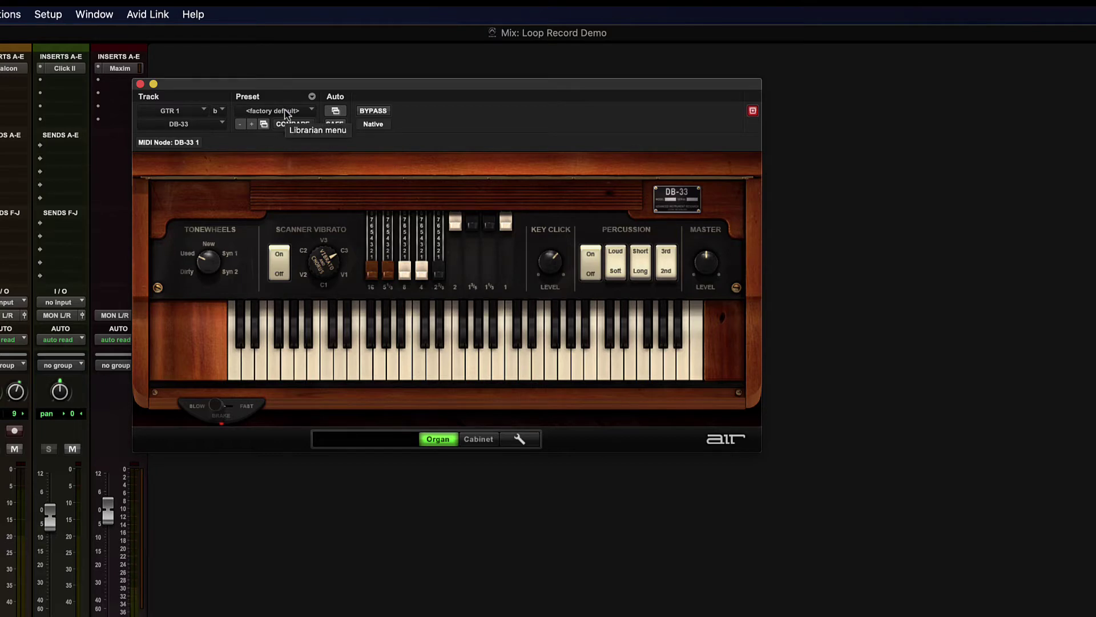
left_click_drag(347, 84, 389, 80)
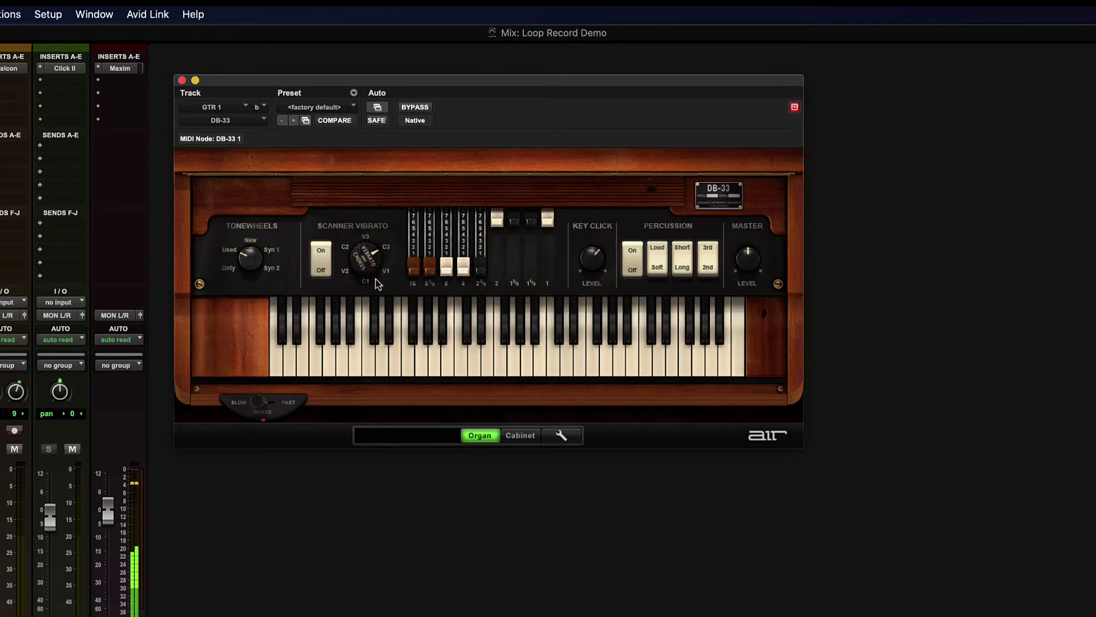
Step: Load the 01 Solid Rock organ preset, then step to 02 Jazz Perc
left_click(332, 107)
mouse_move(342, 21)
left_click(395, 22)
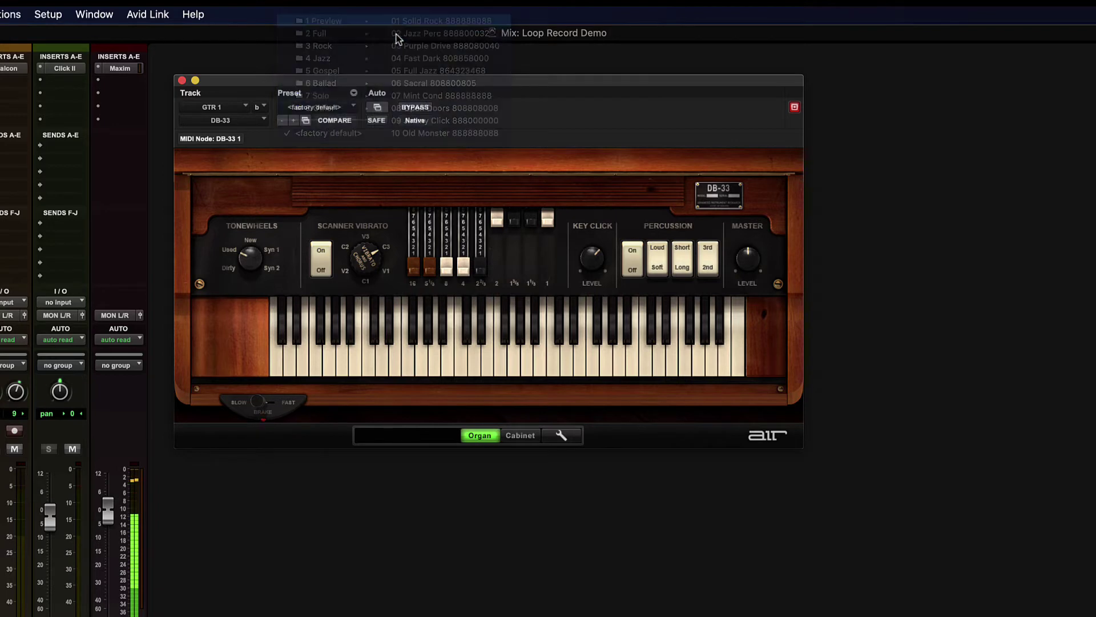
left_click(293, 120)
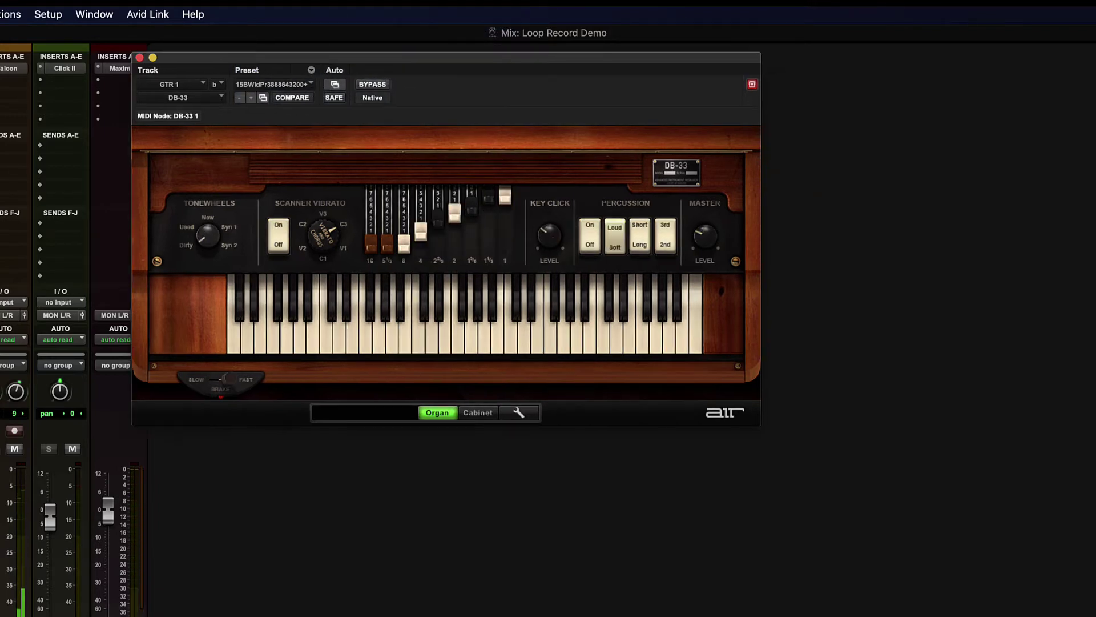
left_click(106, 457)
left_click_drag(352, 57, 385, 103)
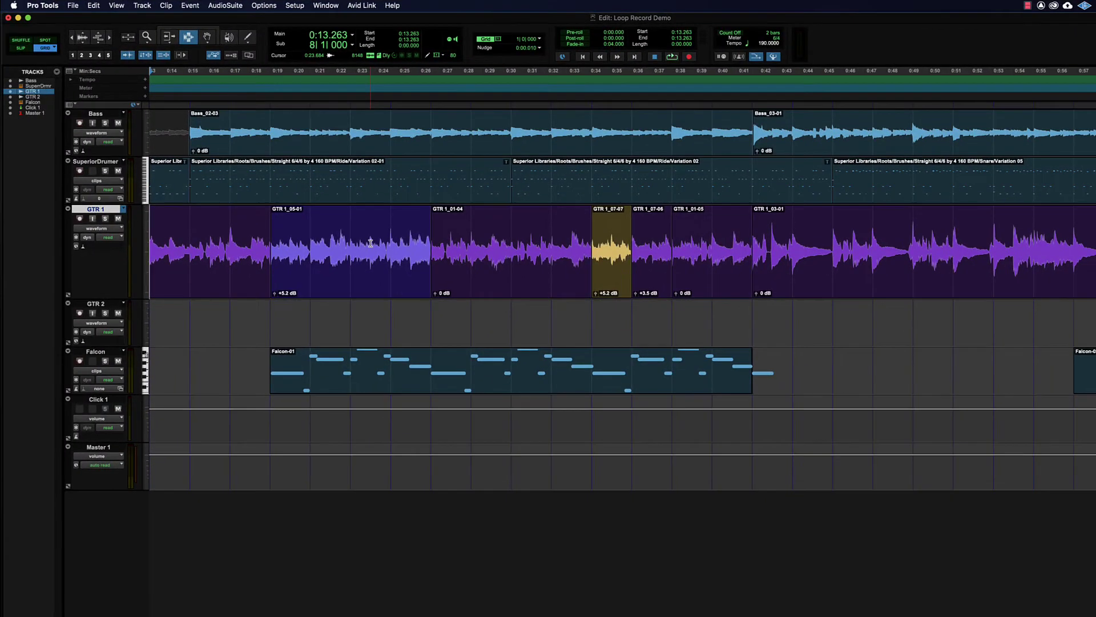
Step: Zoom out to the whole song, then zoom in on SuperiorDrumer's 1:12.000–1:24.331 range
left_click(286, 229)
key("super+bracketleft")
key("super+bracketleft")
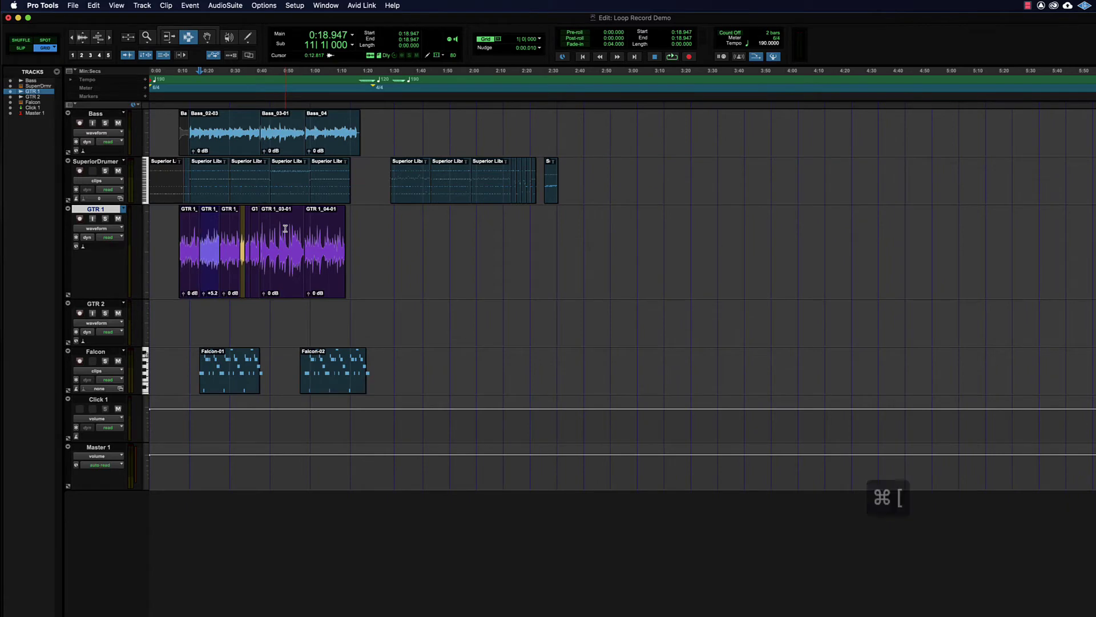
left_click_drag(341, 181, 371, 186)
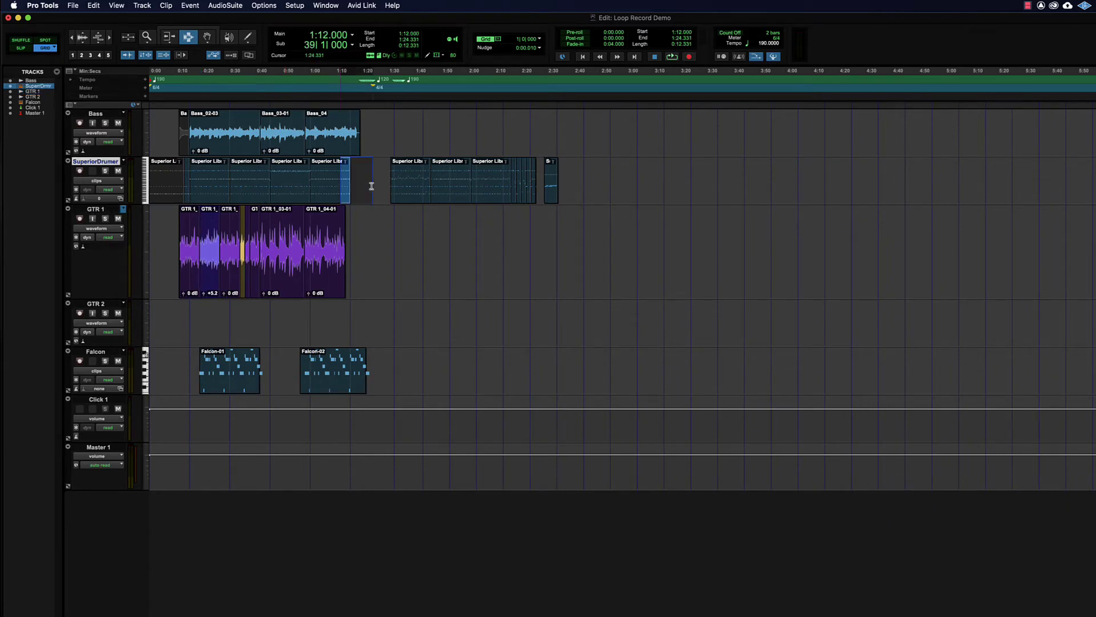
key("super+bracketright")
key("super+bracketright")
key("super+bracketright")
key("super+bracketright")
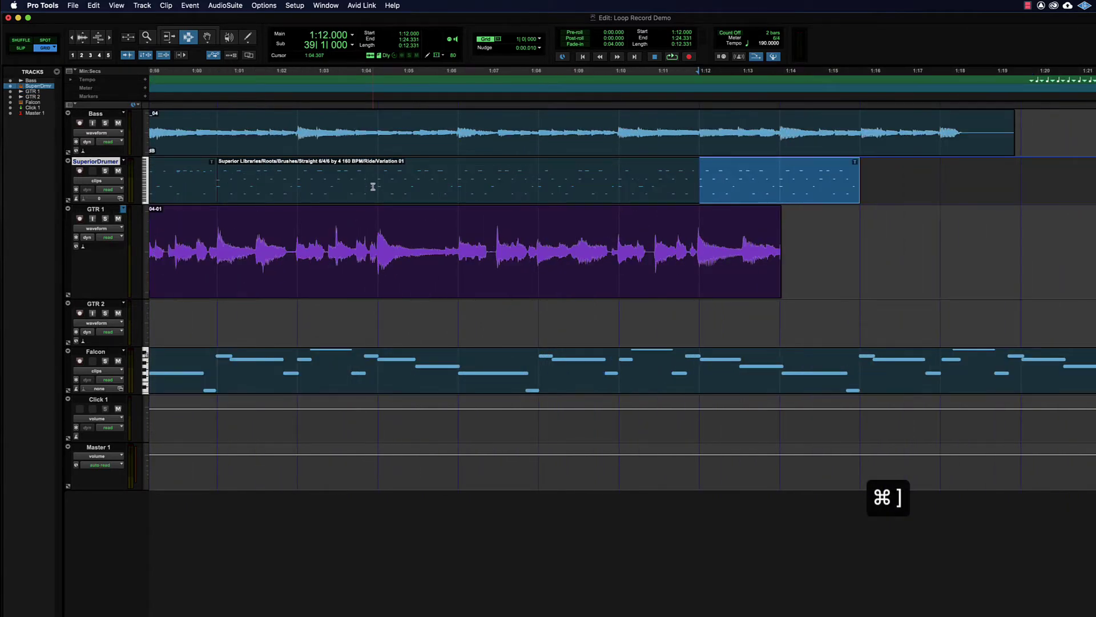
scroll(373, 187, "right", 10)
left_click_drag(236, 179, 459, 183)
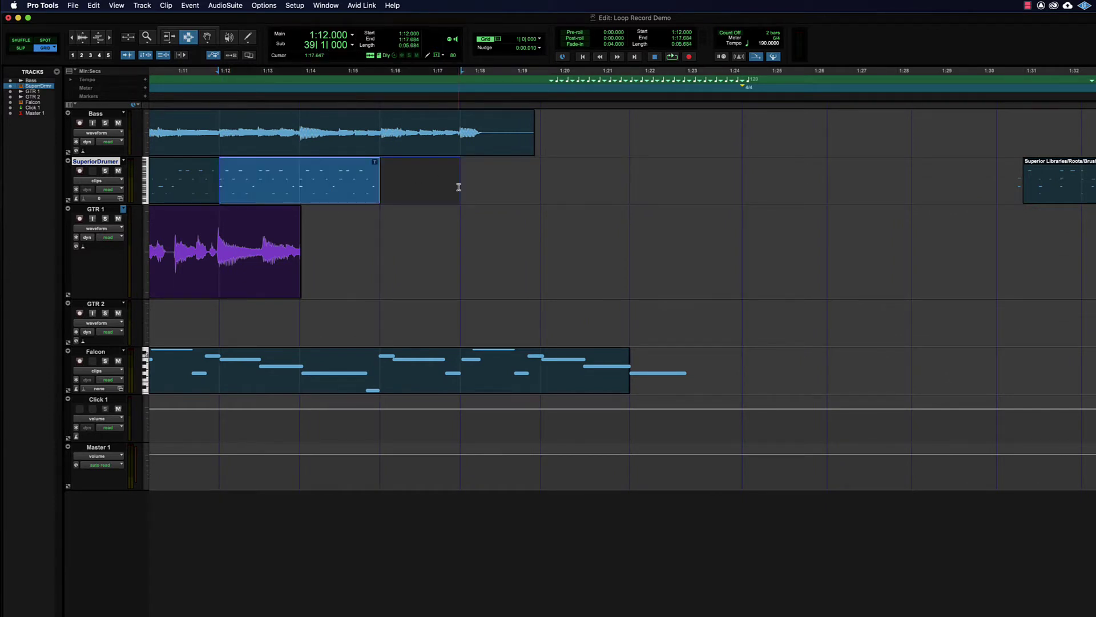
Step: Try selections on GTR 1 and SuperiorDrumer, leaving the edit point at 1:12.000
left_click_drag(240, 251, 360, 250)
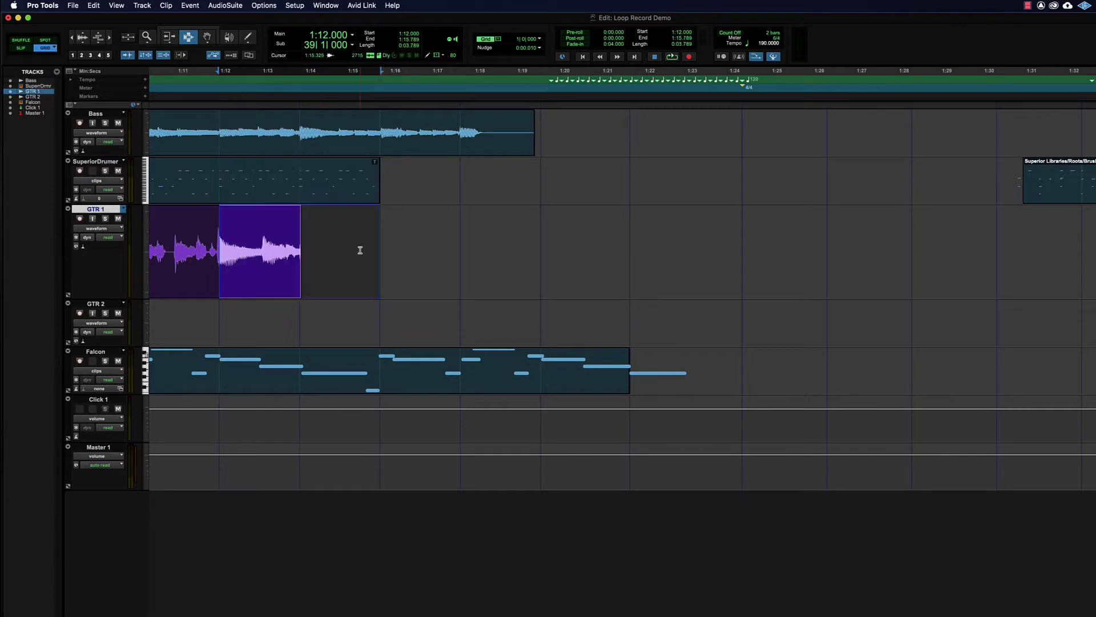
left_click(396, 249)
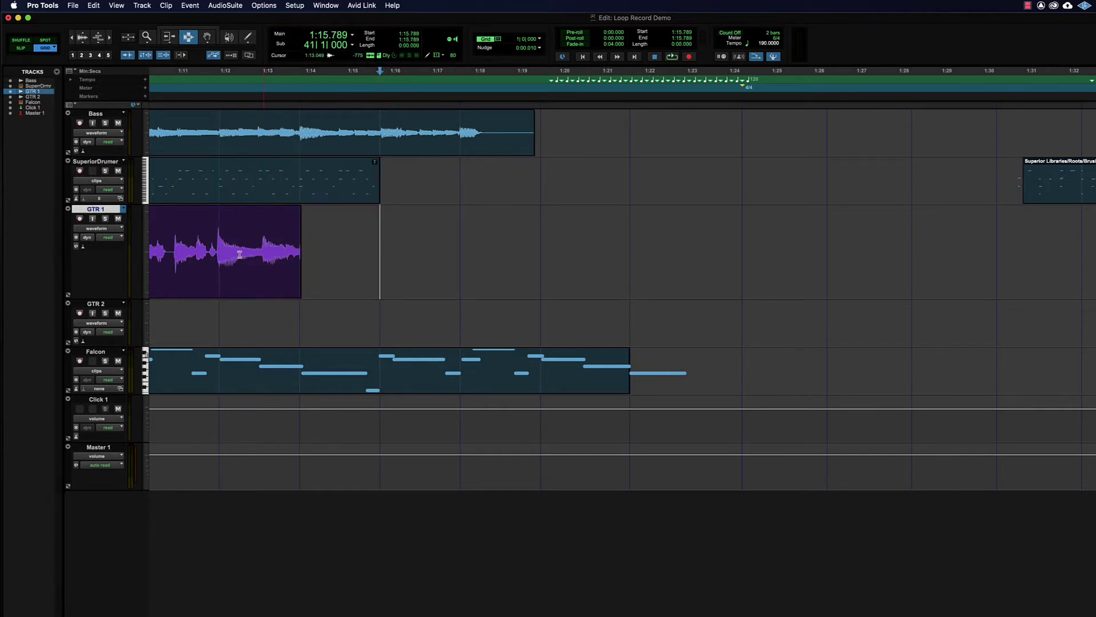
left_click_drag(204, 179, 461, 175)
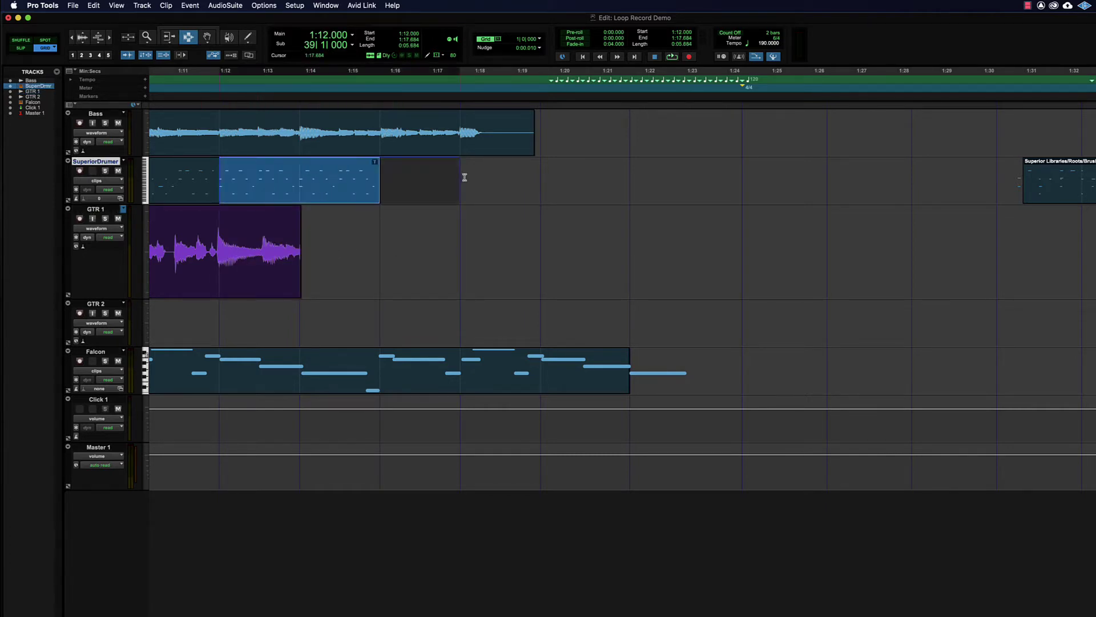
left_click(298, 174)
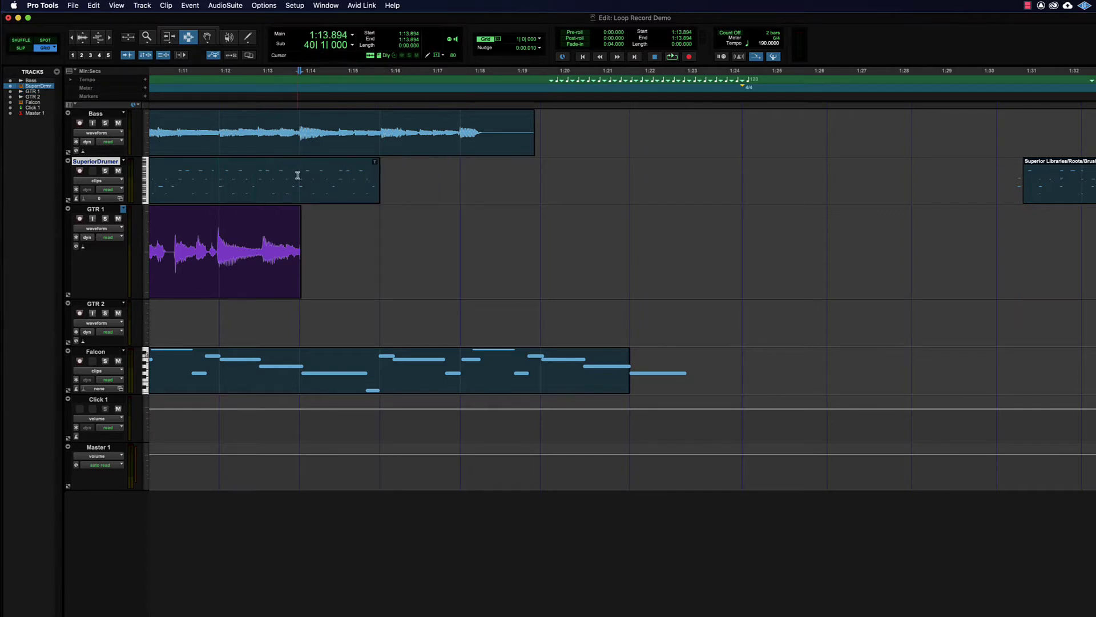
left_click(225, 172)
Step: Select 0:24.631–0:34.105 and a one-bar range on SuperiorDrumer, ending at 1:12.000
scroll(434, 182, "left", 2)
scroll(433, 182, "left", 15)
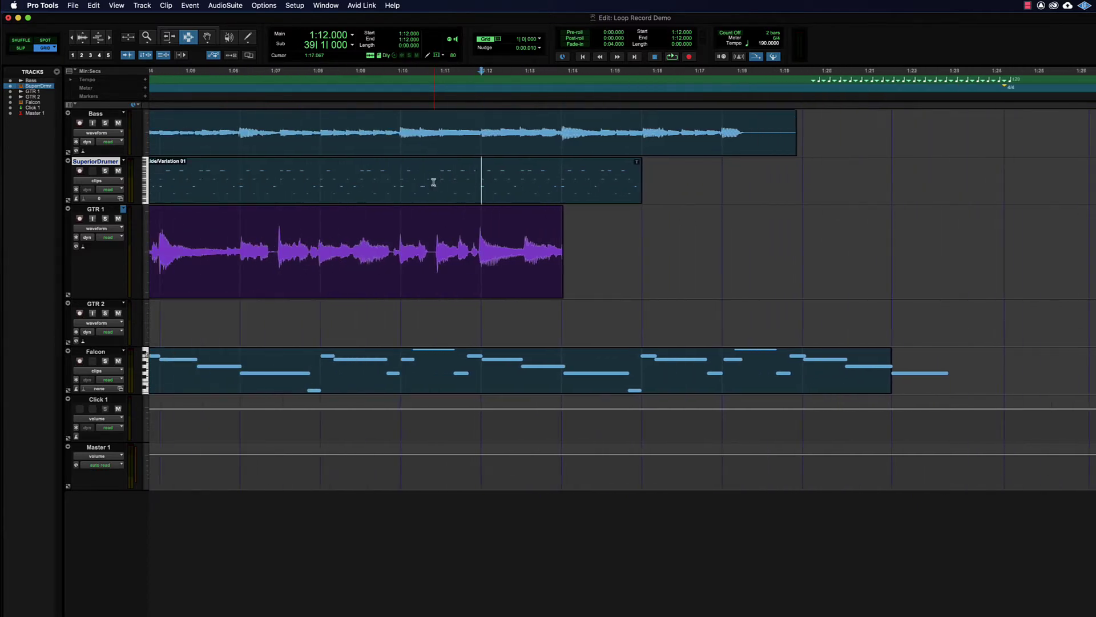
scroll(434, 179, "left", 6)
left_click_drag(274, 180, 676, 179)
scroll(666, 182, "right", 6)
scroll(666, 182, "right", 17)
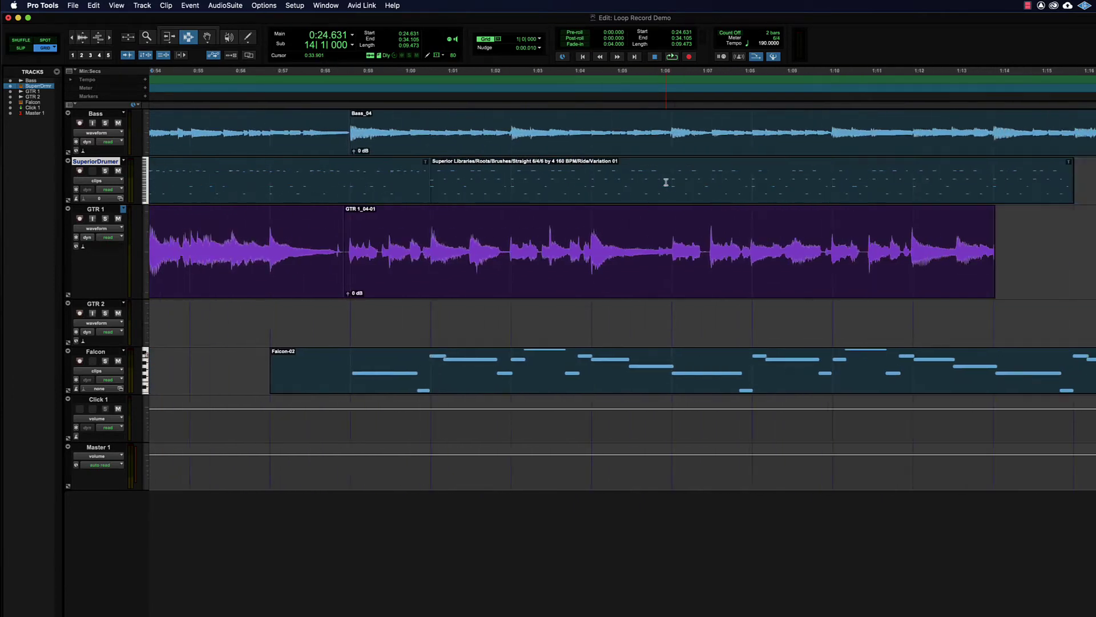
scroll(665, 183, "left", 5)
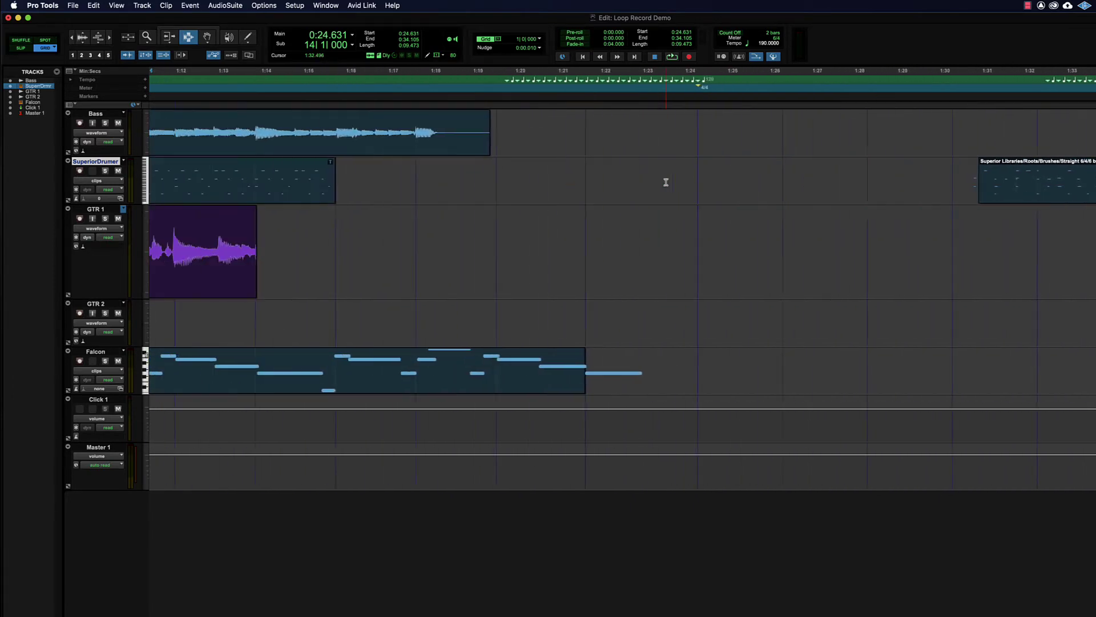
left_click(512, 175)
left_click_drag(511, 176, 617, 178)
left_click(471, 174)
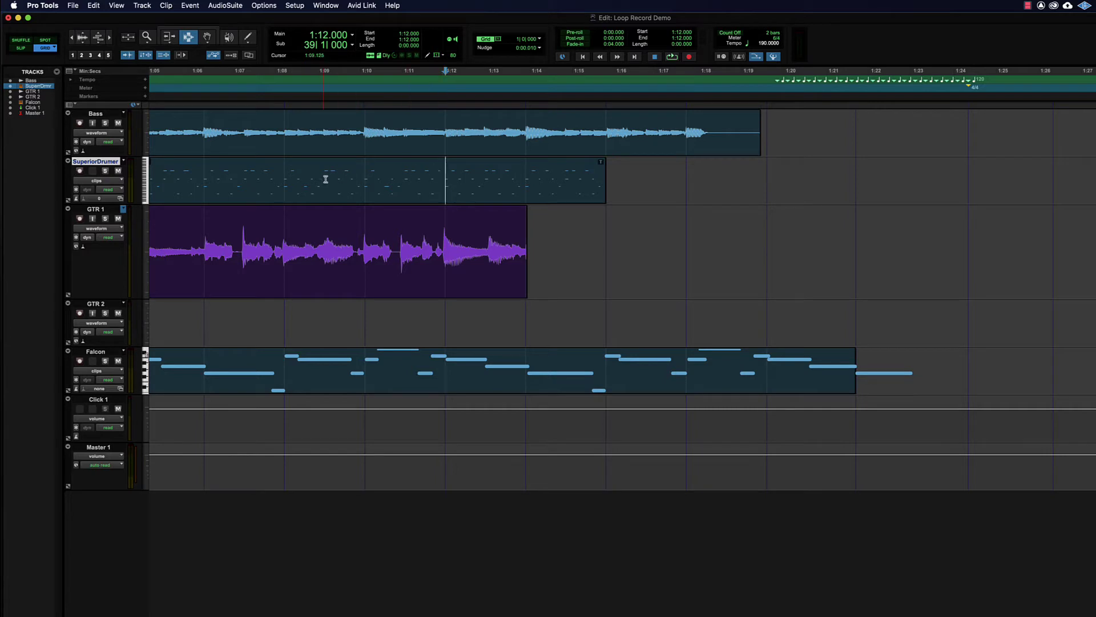
Step: Set the edit point to 1:10.105 on SuperiorDrumer and open the New Tracks dialog
left_click_drag(204, 246, 586, 242)
left_click(666, 237)
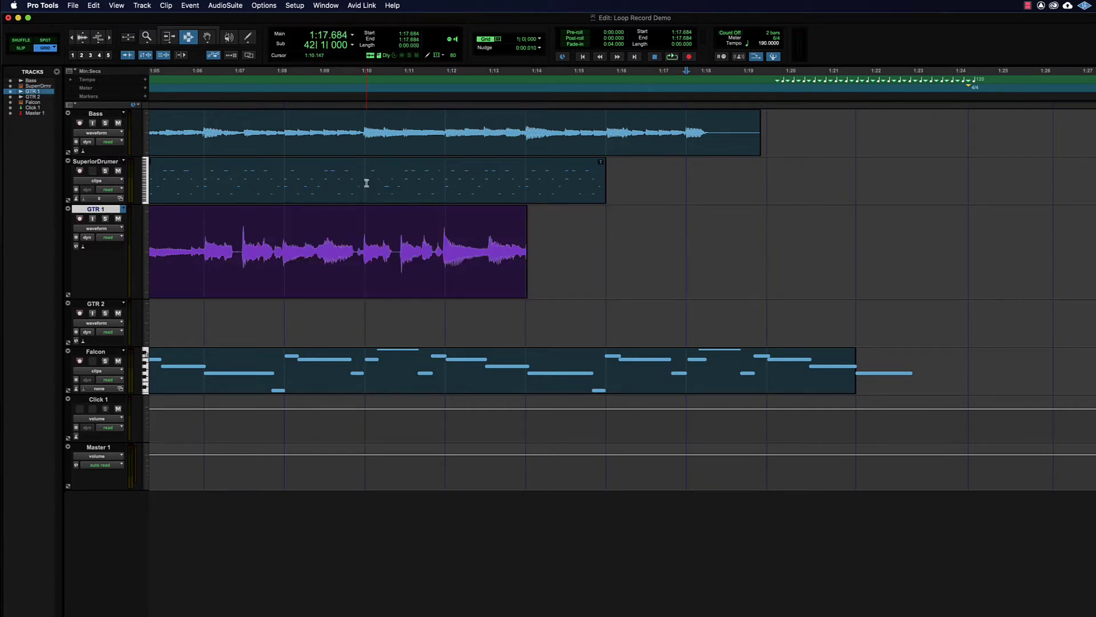
left_click_drag(367, 181, 617, 180)
left_click(616, 180)
key("shift+super+n")
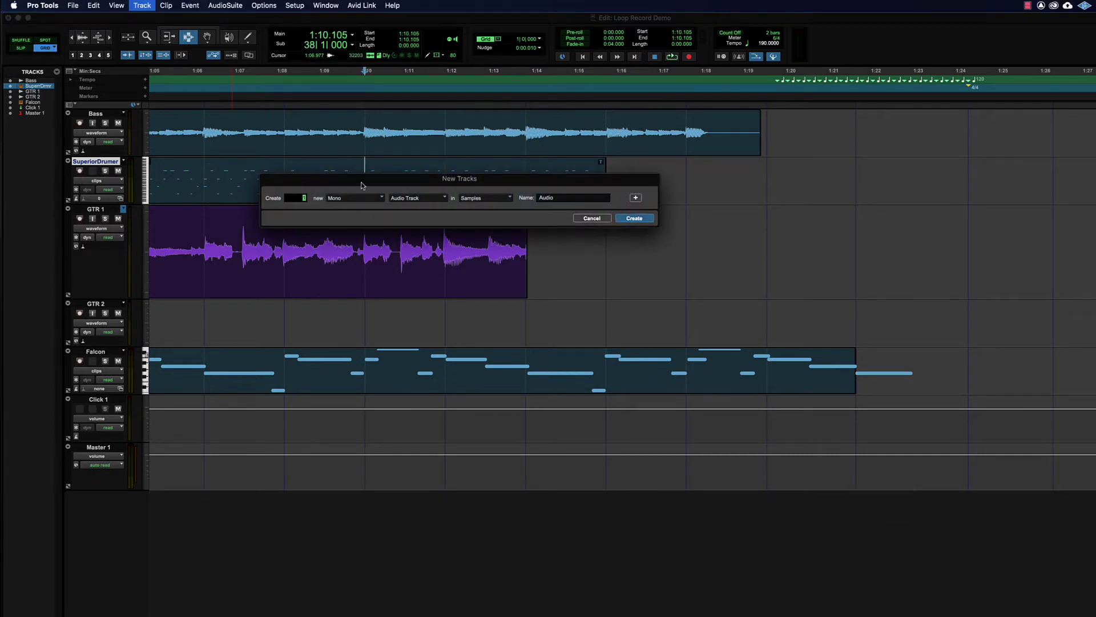
Step: Create one stereo audio track from the New Tracks dialog
left_click(338, 199)
left_click(344, 201)
left_click(344, 200)
left_click(346, 209)
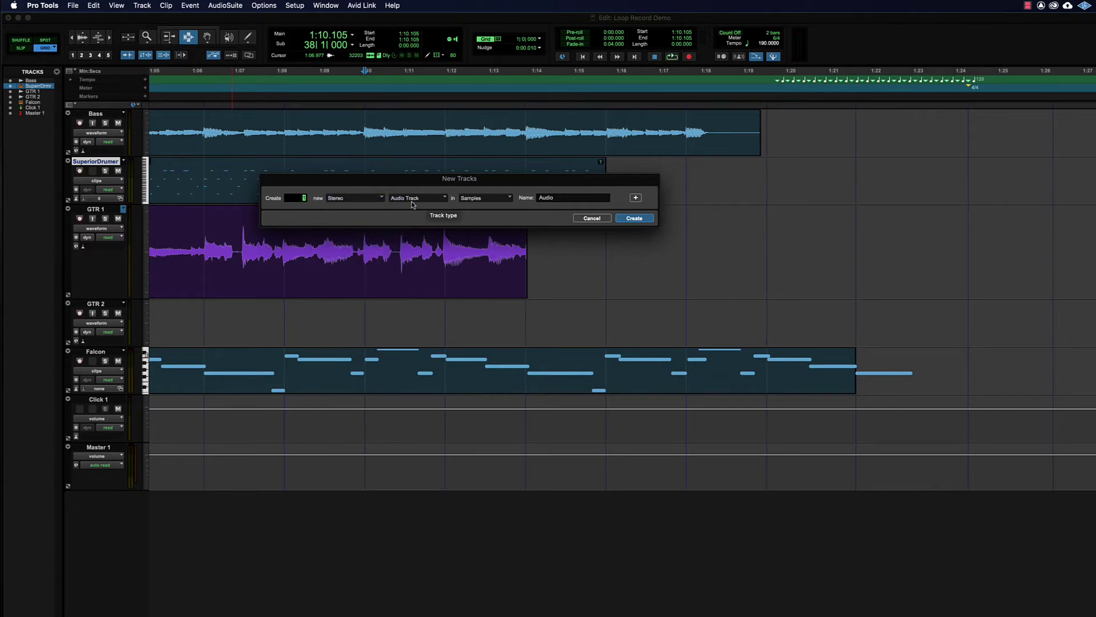
left_click(638, 219)
Step: Rename the new Audio 1 track to 'Drums'
double_click(97, 214)
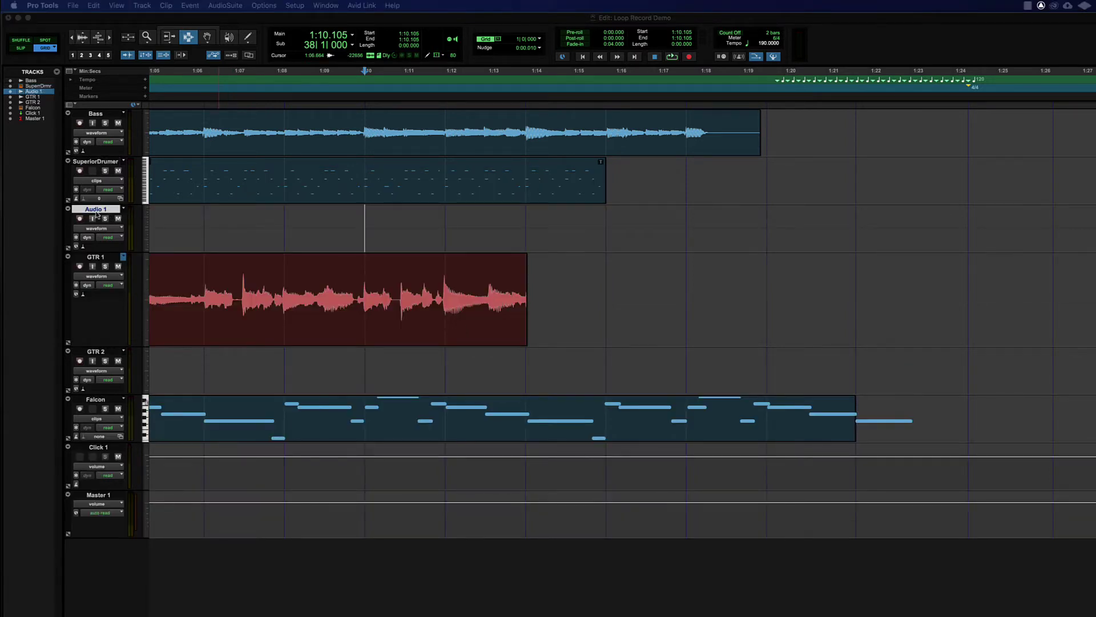
type("Drums")
key("Return")
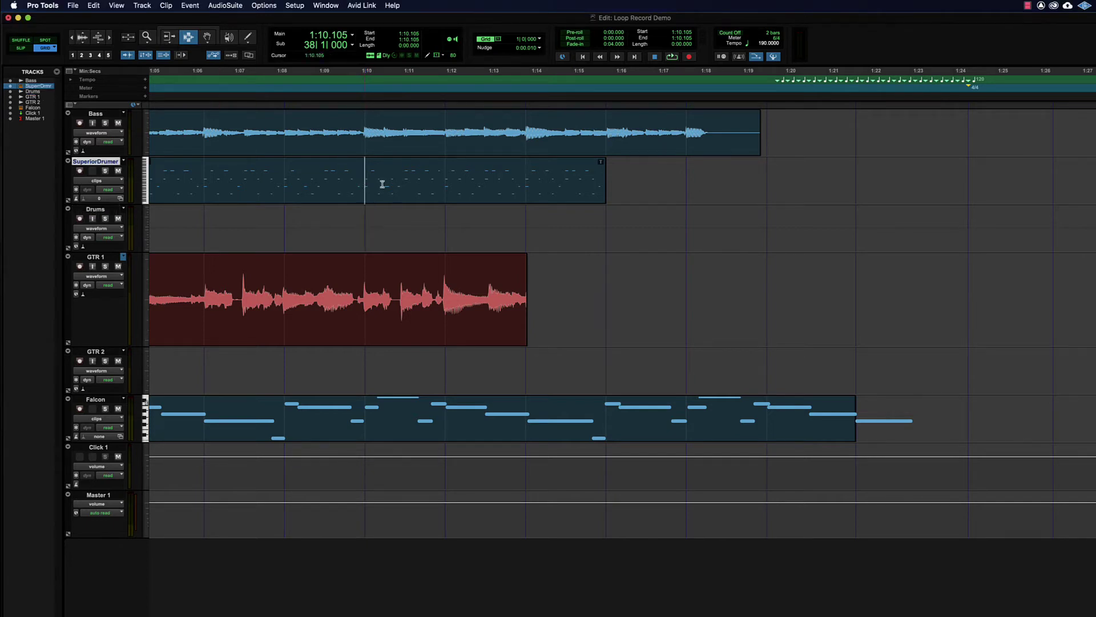
left_click_drag(380, 183, 616, 179)
Step: Drag the whole SuperiorDrumer clip onto Drums with the Grabber, then return to the Selector
left_click(362, 221)
key("super+4")
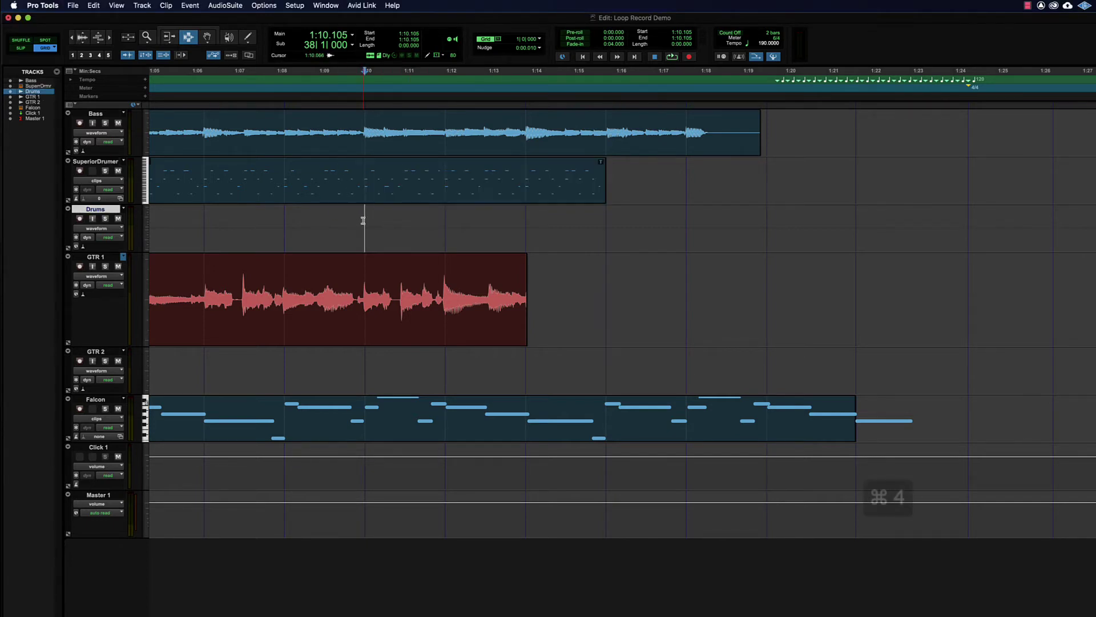
left_click(402, 186)
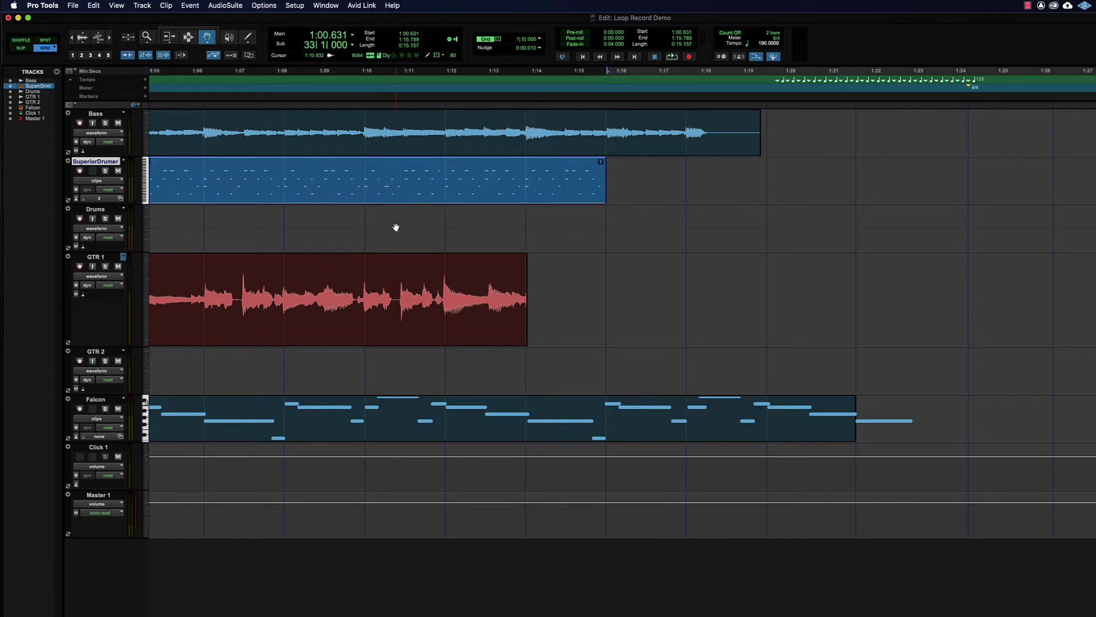
left_click_drag(394, 180, 551, 212)
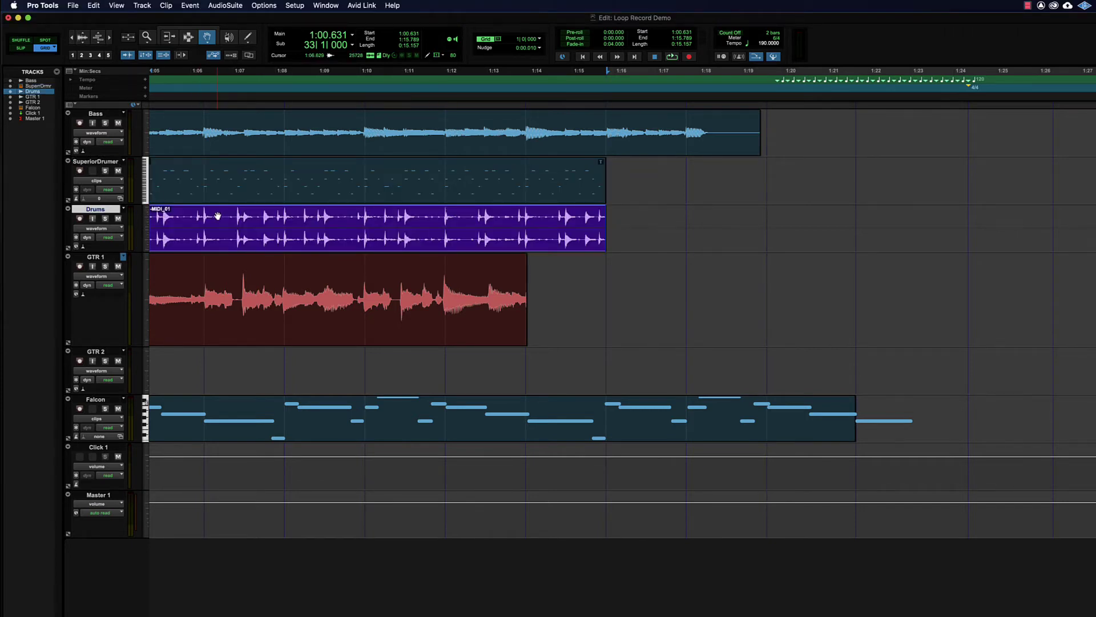
key("super+3")
left_click(198, 226)
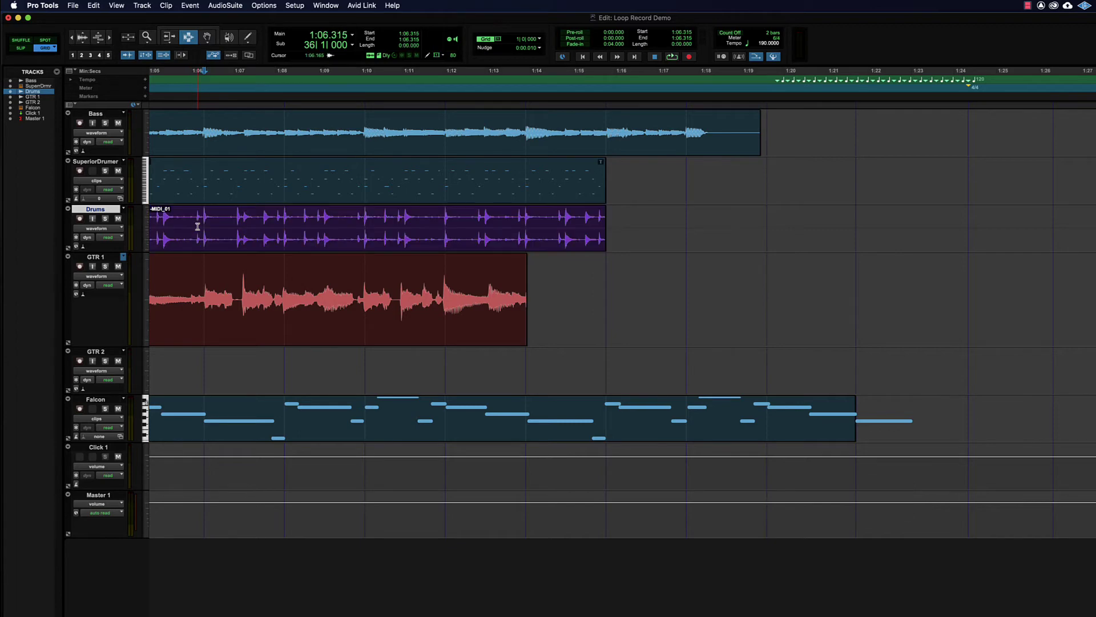
Step: Solo Drums, play it from 1:06.315, then select 1:13.894–1:19.578 at the clip's end
key("shift+s")
key("space")
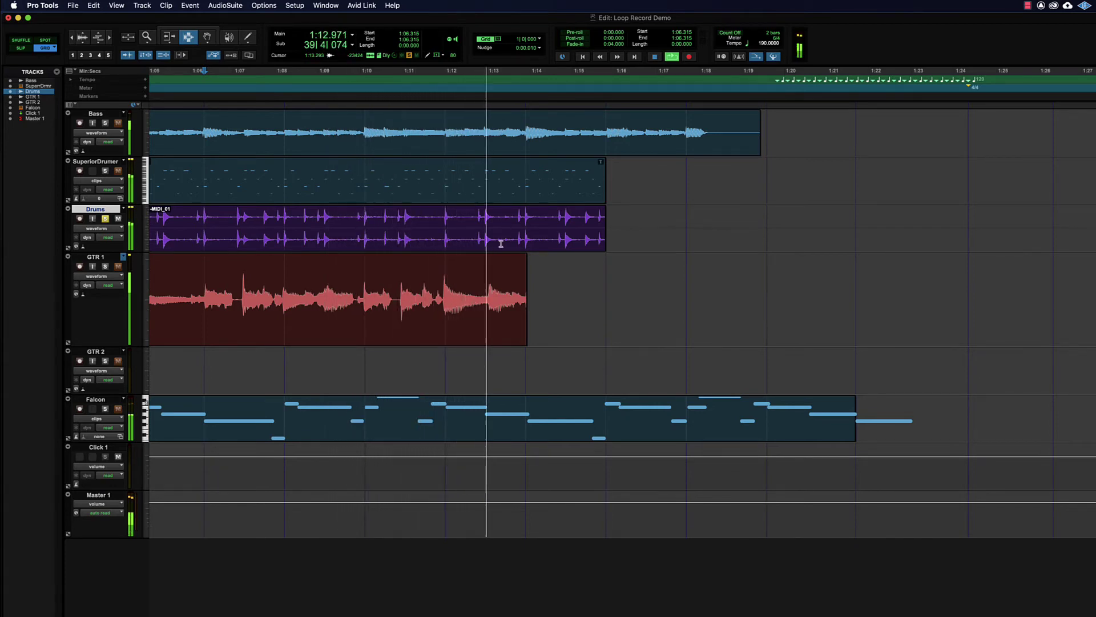
key("space")
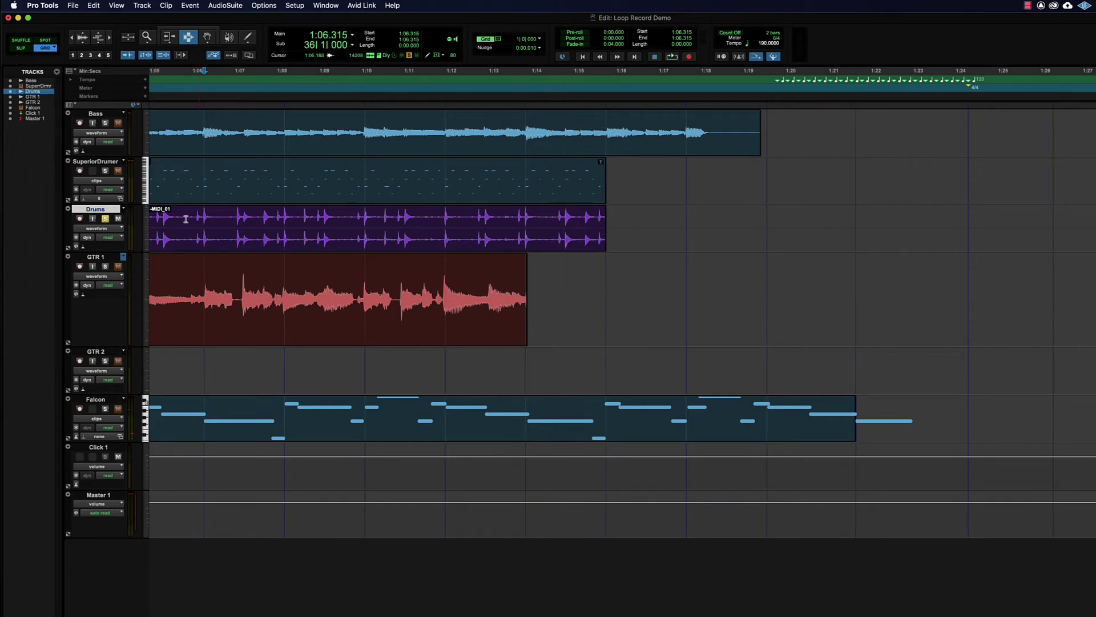
left_click_drag(529, 226, 741, 228)
key("super+f")
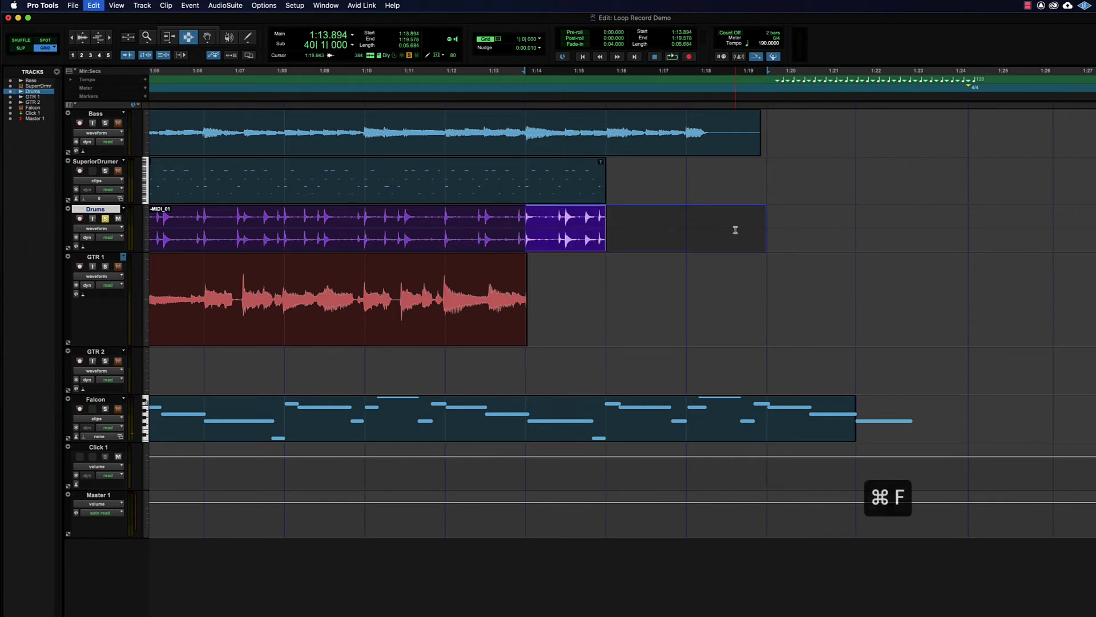
left_click(517, 235)
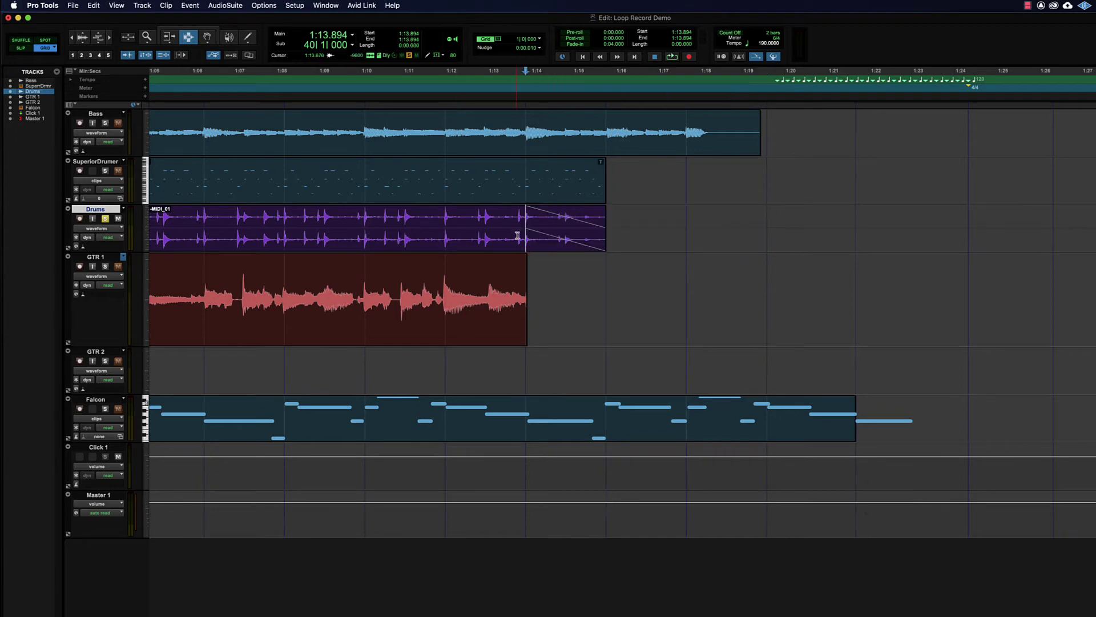
left_click(419, 230)
left_click(342, 223)
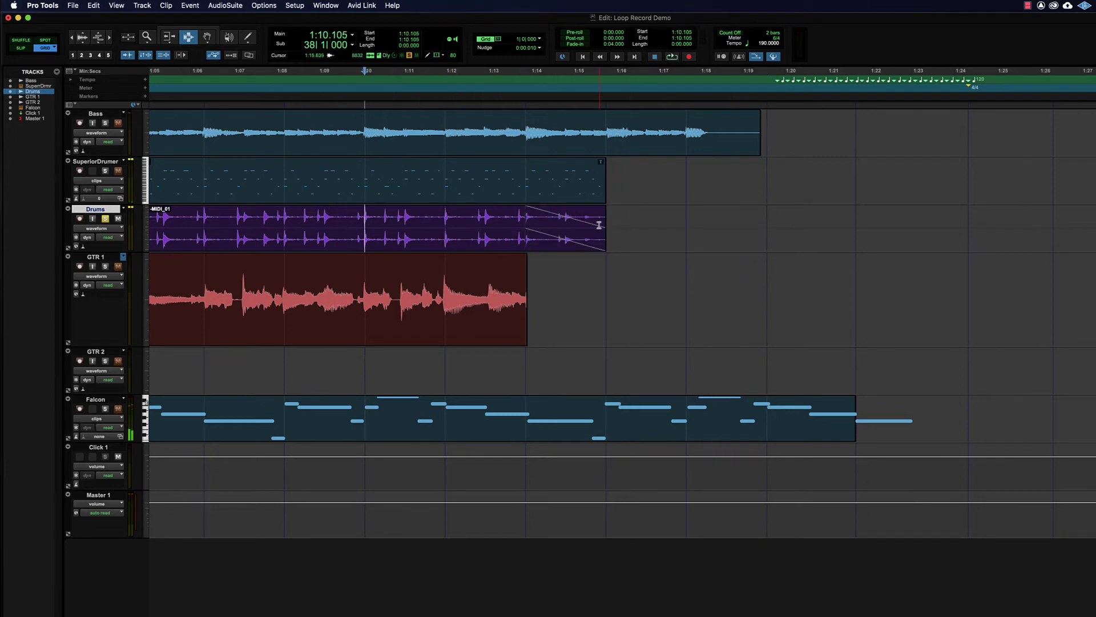
key("super+z")
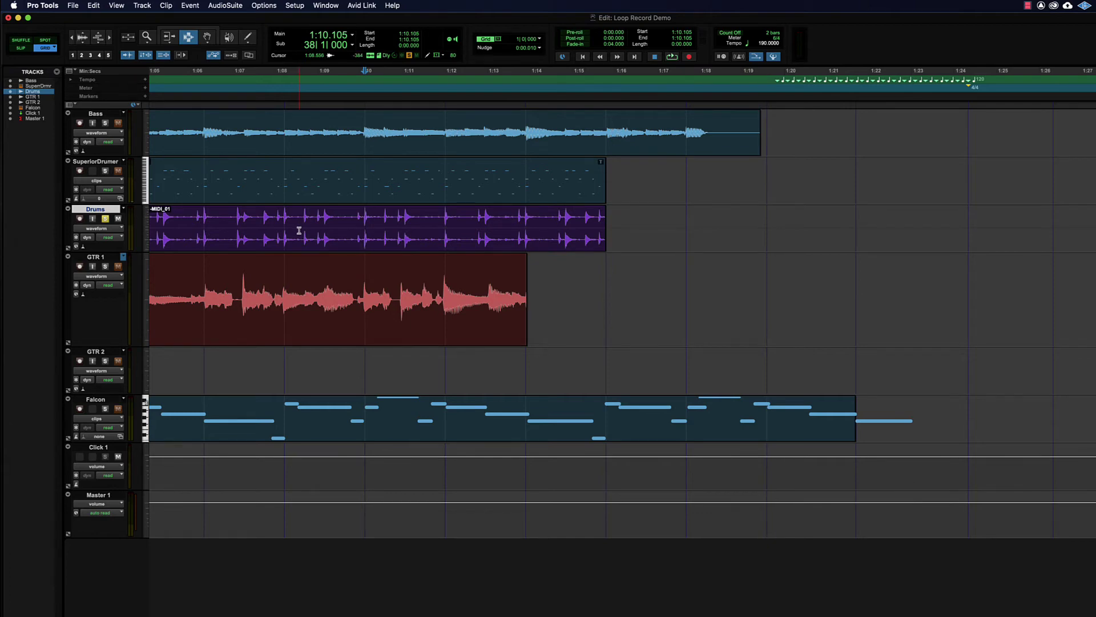
left_click_drag(274, 228, 650, 227)
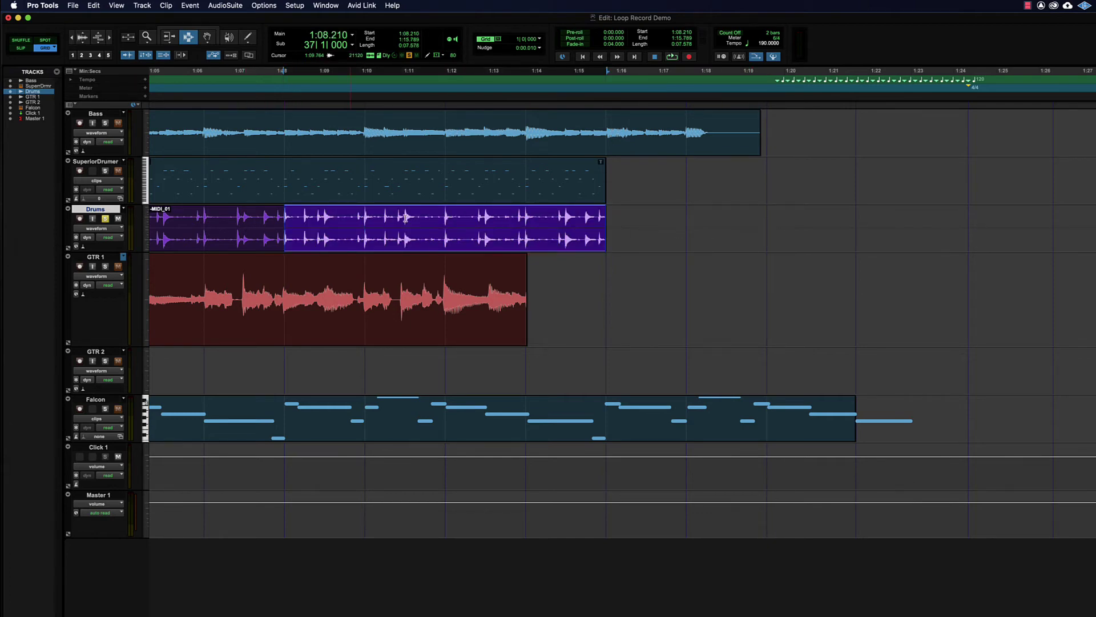
left_click(284, 228)
left_click(105, 219)
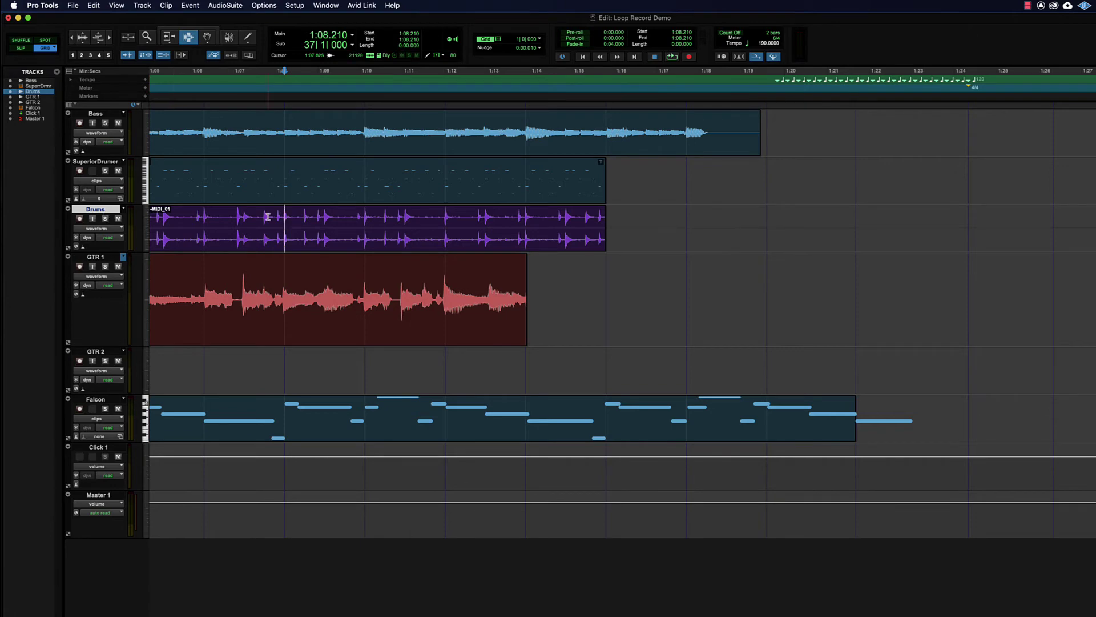
left_click(105, 220)
left_click(269, 214)
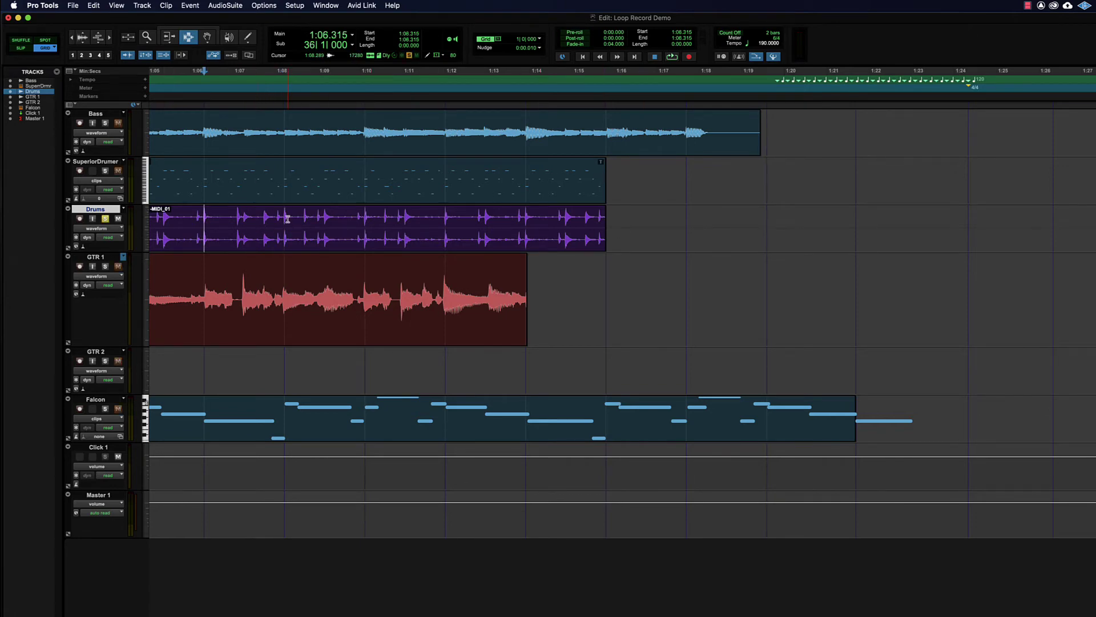
left_click(99, 161)
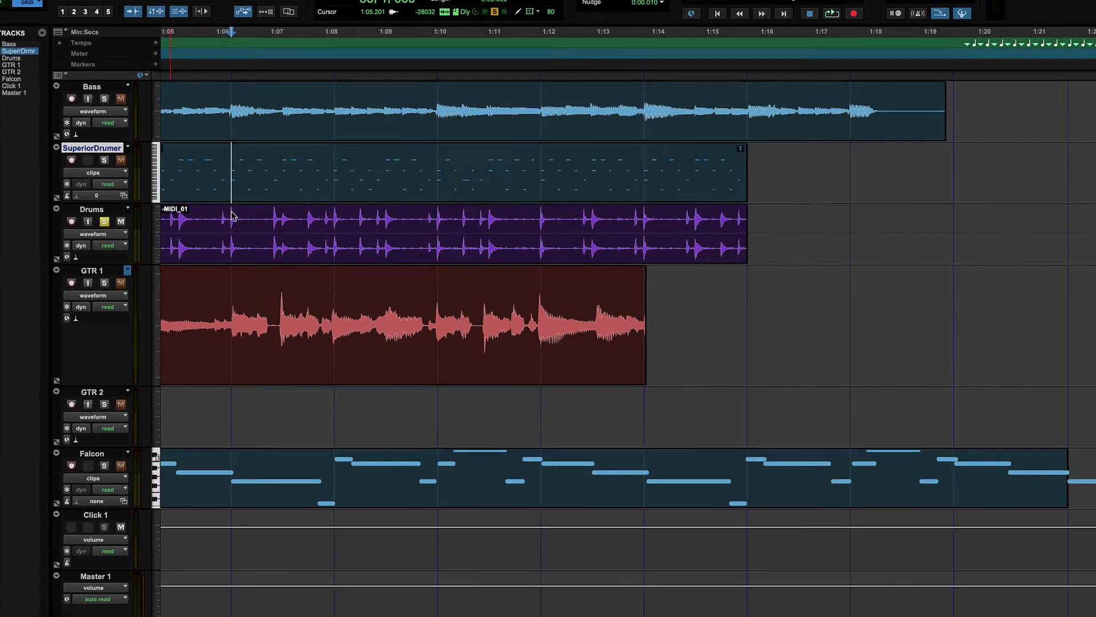
Step: Leave the edit point at 1:06 on SuperiorDrumer and show its track height choices
left_click_drag(261, 174, 730, 173)
left_click(231, 175)
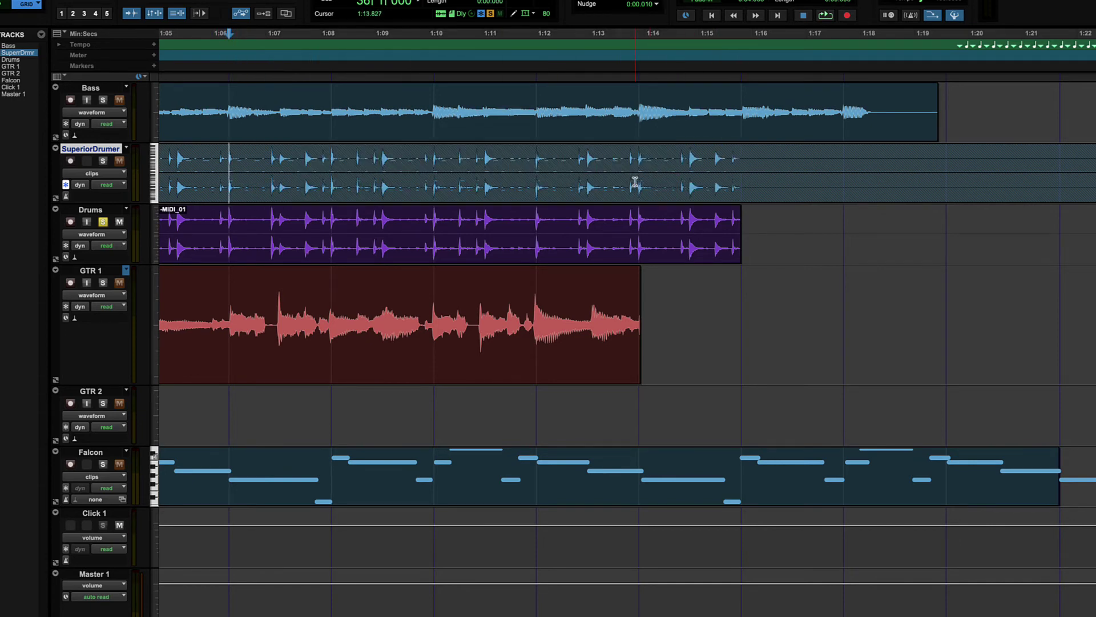
left_click(155, 172)
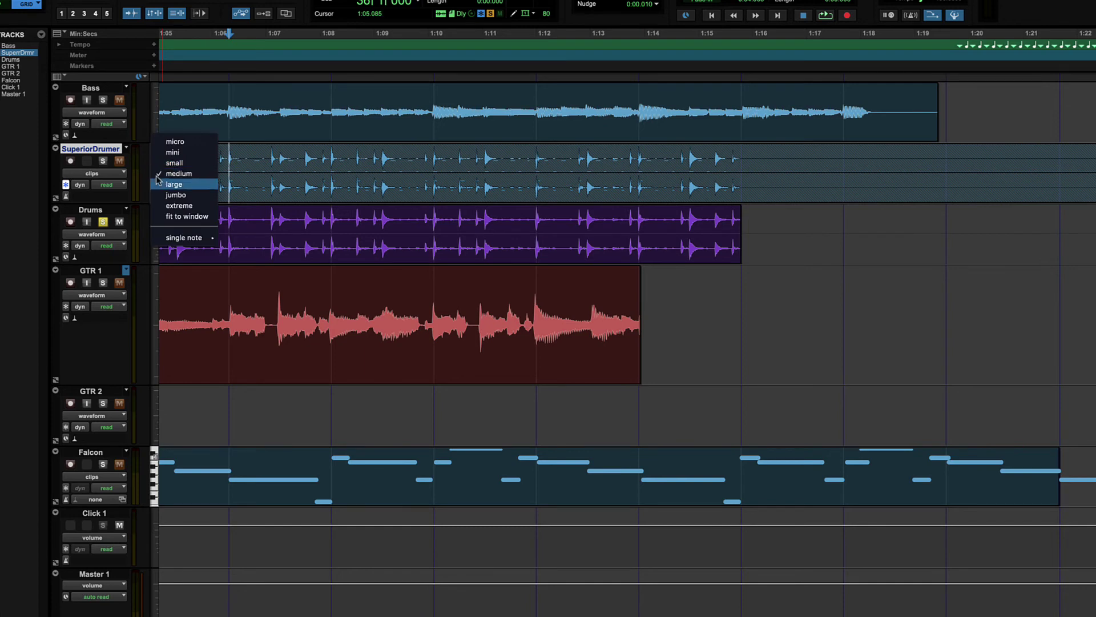
Step: Set SuperiorDrumer to jumbo height, audition it from 1:06, then reselect 1:06–1:15.789
left_click(165, 196)
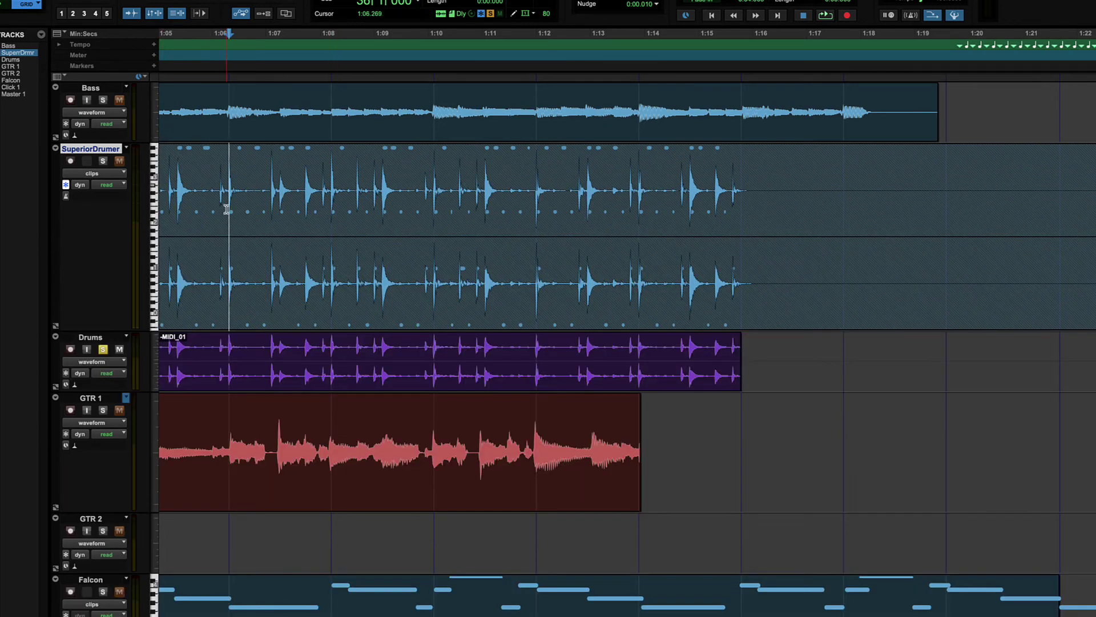
left_click_drag(238, 254, 744, 238)
key("space")
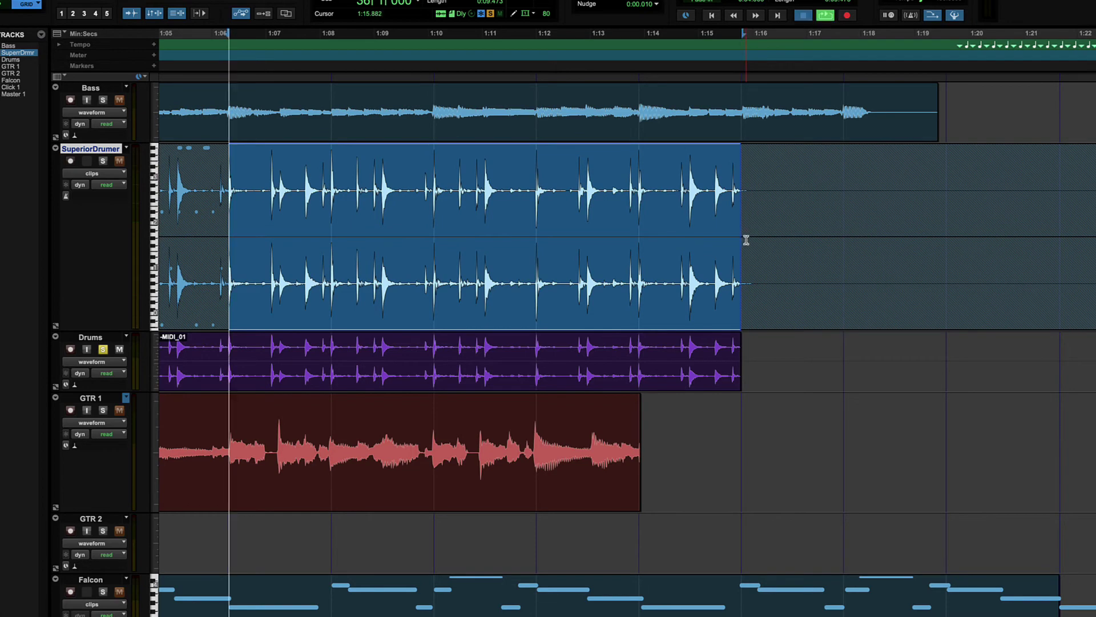
key("space")
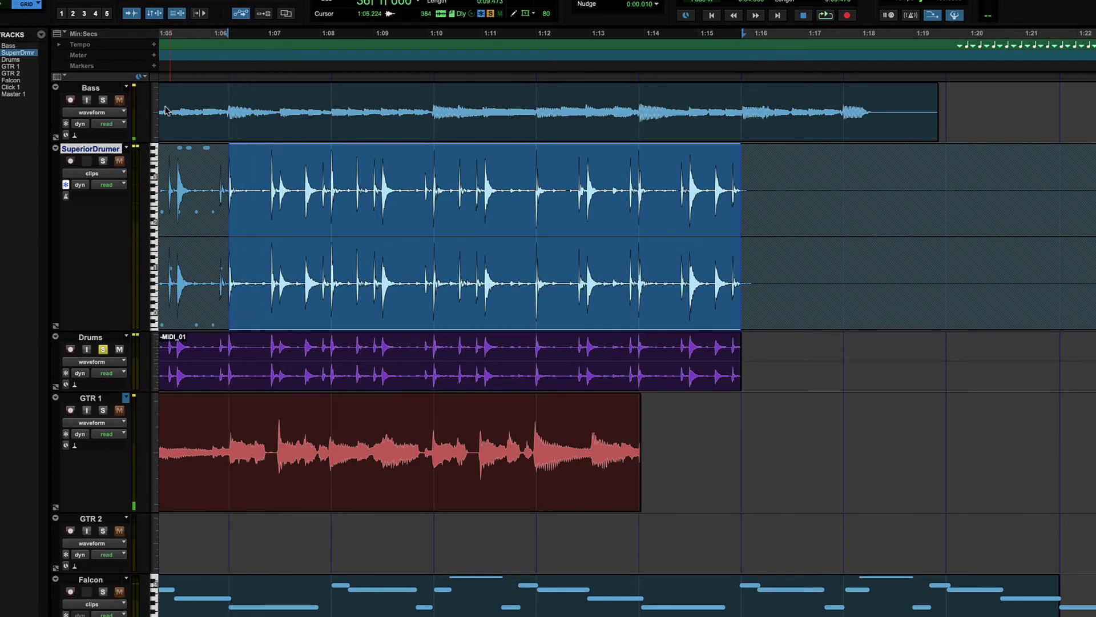
left_click_drag(203, 191, 225, 203)
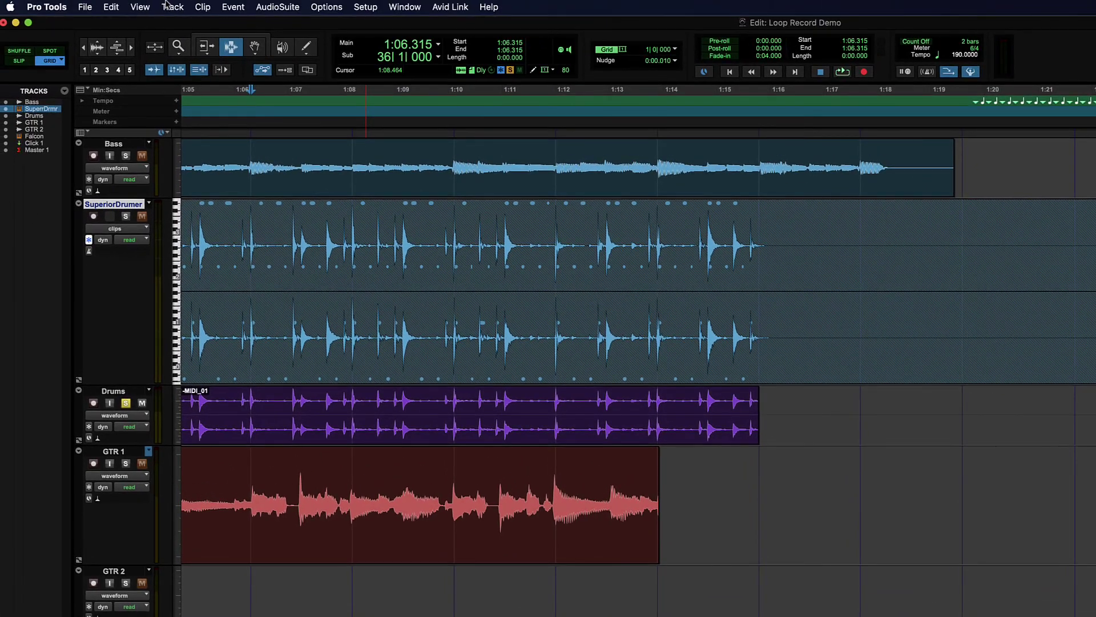
Step: Choose Track > Unfreeze for SuperiorDrumer and select 1:10.105–1:13.894 on its MIDI notes
left_click(171, 7)
left_click(497, 286)
left_click(519, 272)
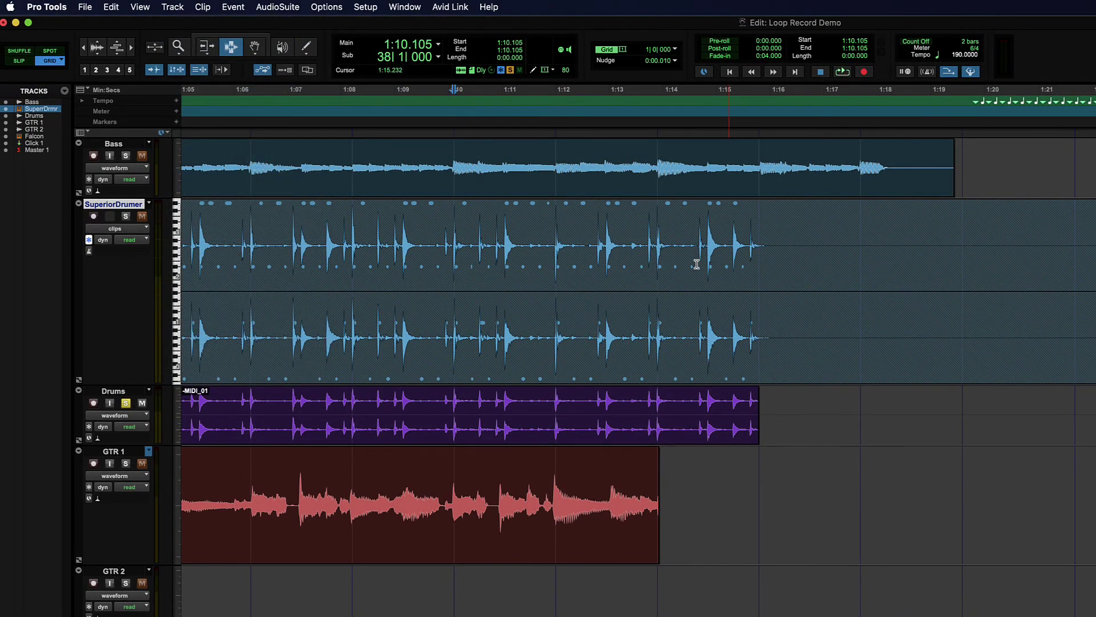
left_click(379, 269)
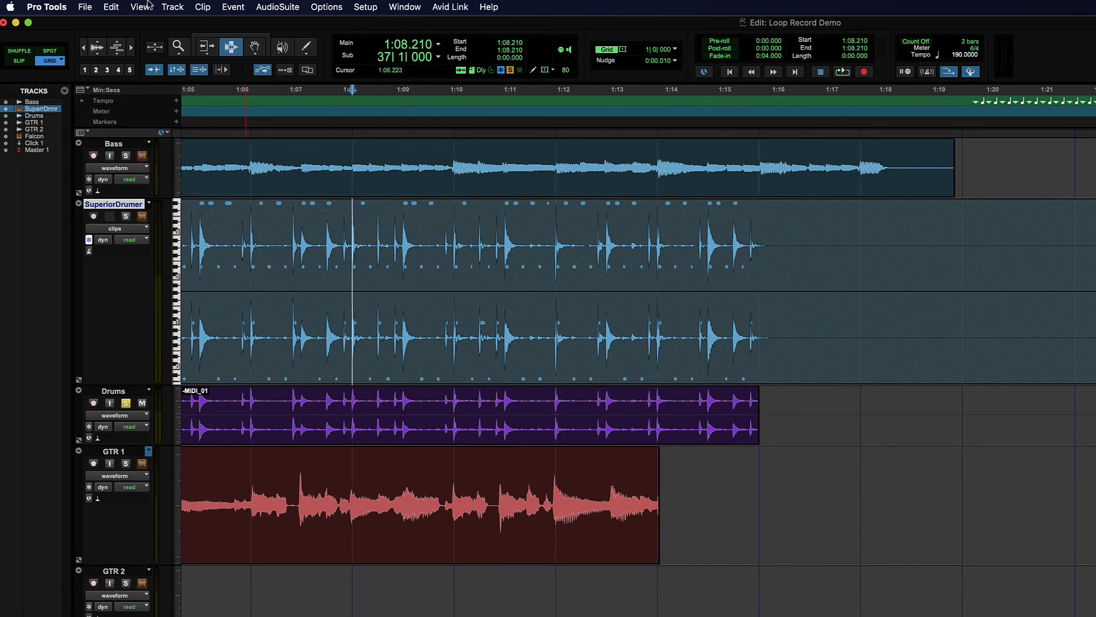
left_click(172, 6)
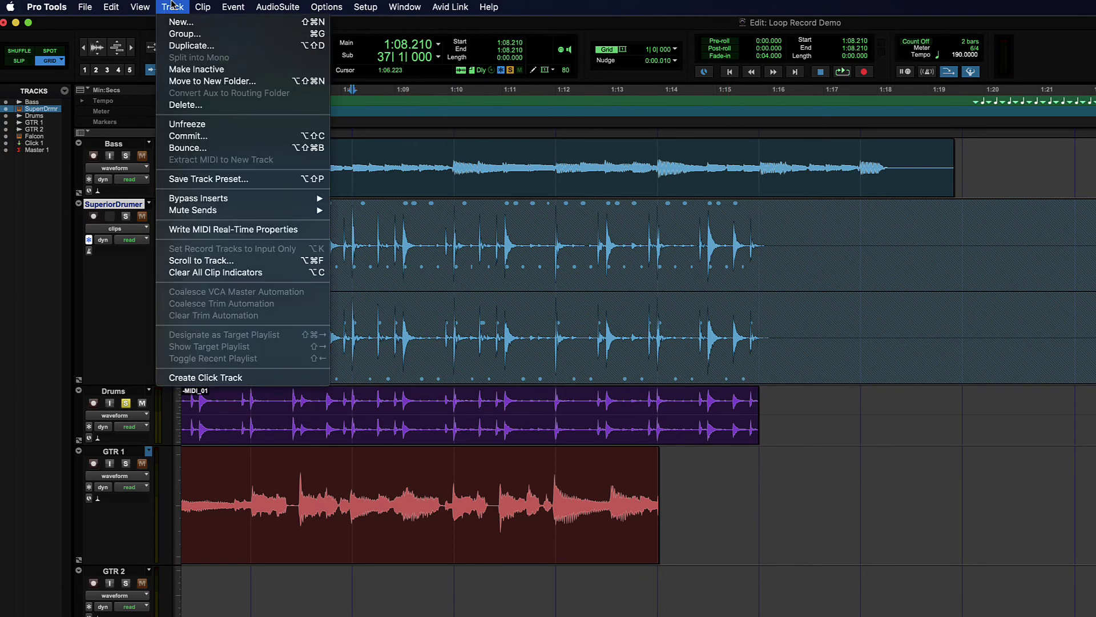
left_click(195, 125)
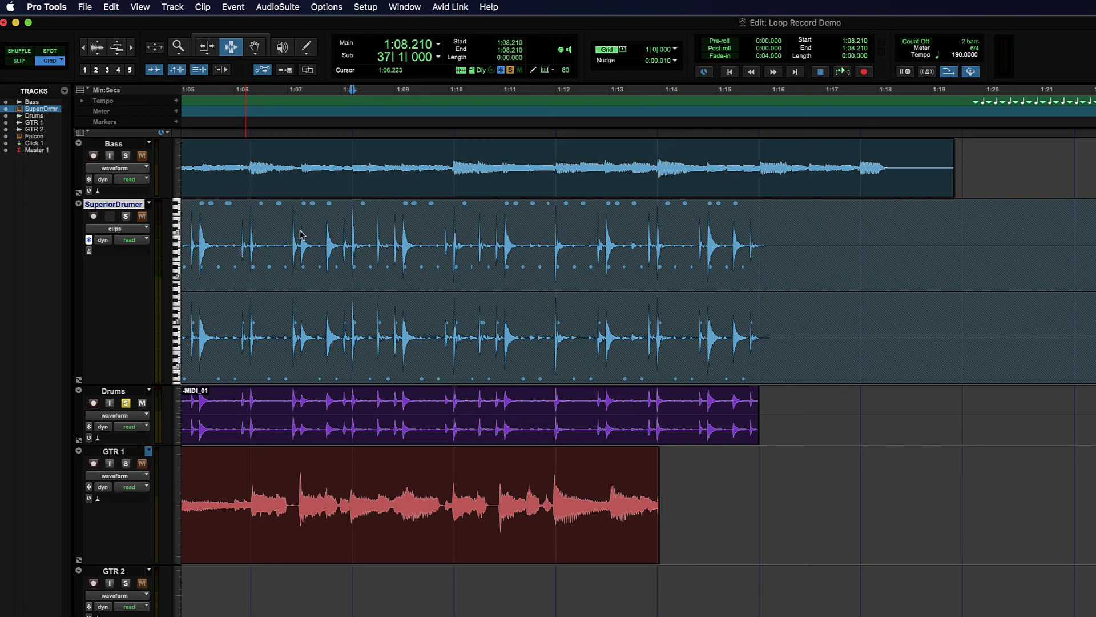
left_click_drag(454, 260, 658, 257)
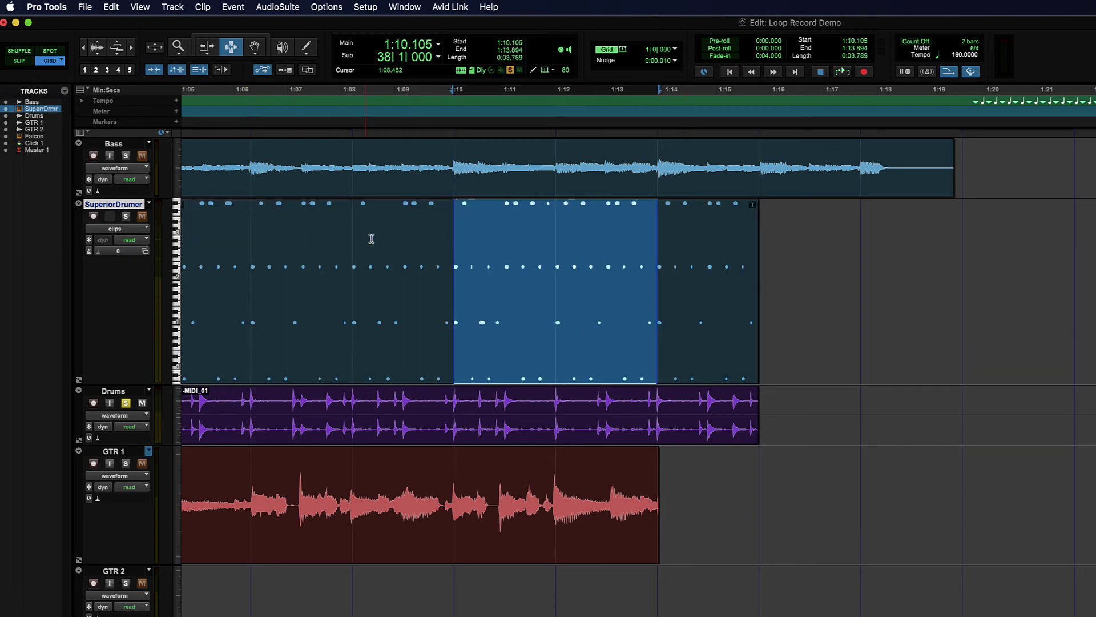
left_click(223, 7)
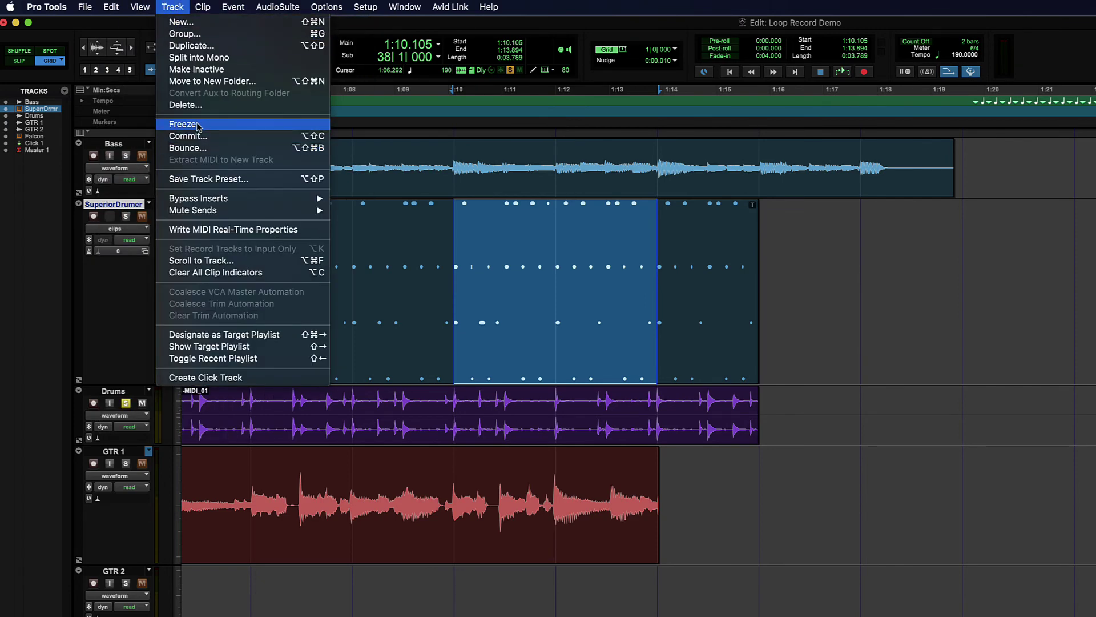
Step: Choose Track > Freeze on SuperiorDrumer, then clear the time selection
left_click(198, 124)
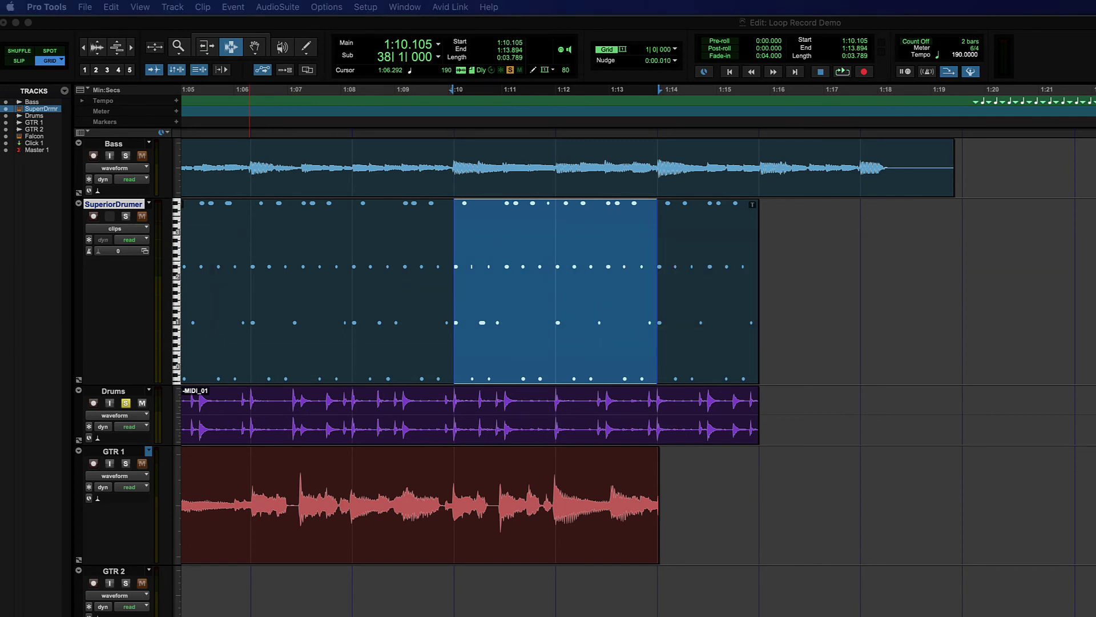
left_click(357, 279)
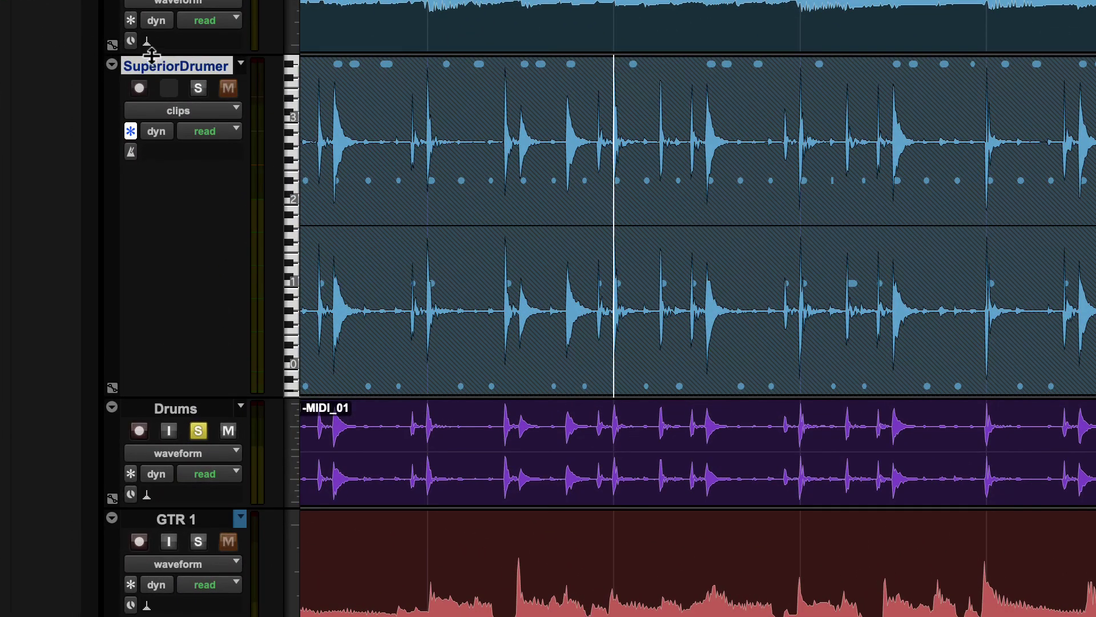
Step: Leave the SuperiorDrumer track menu without choosing Unfreeze, then undo its freeze with Cmd+Z
right_click(181, 73)
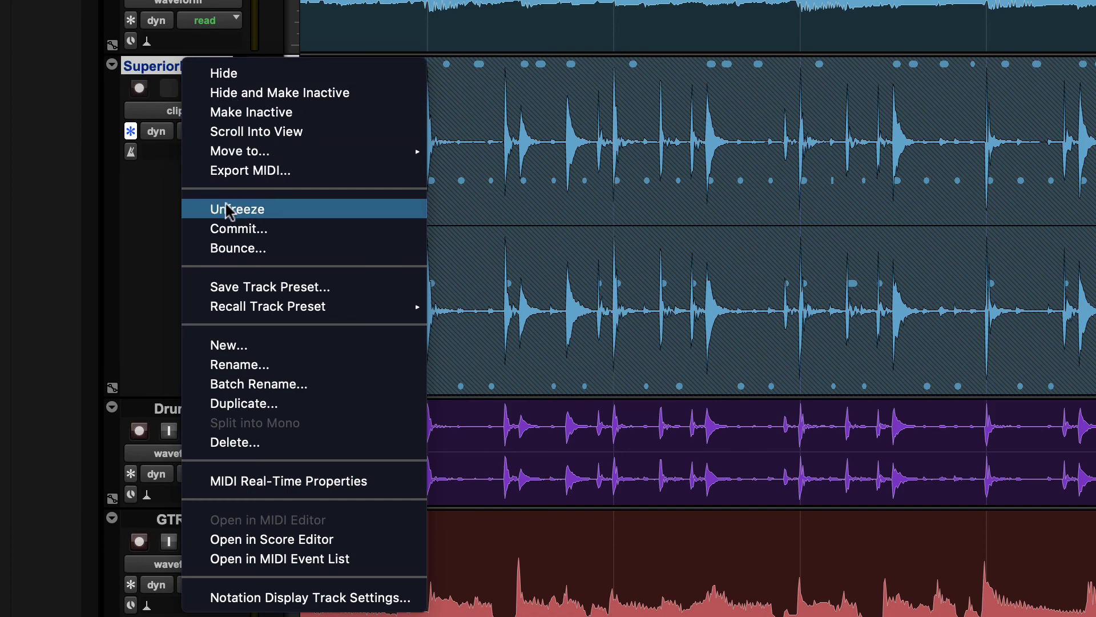
left_click(807, 166)
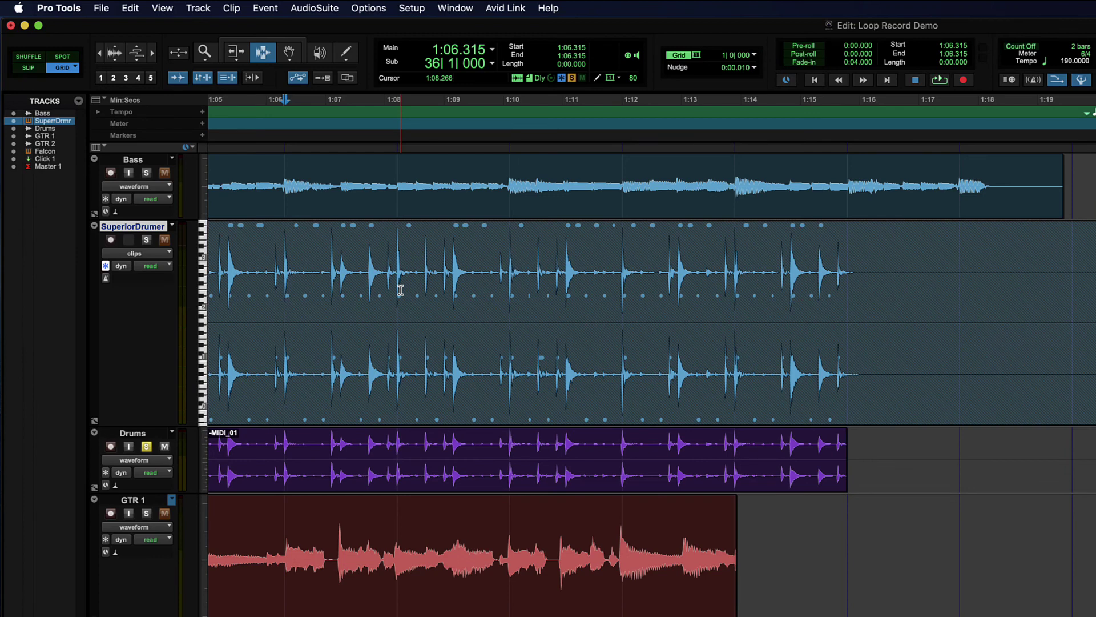
key("super+z")
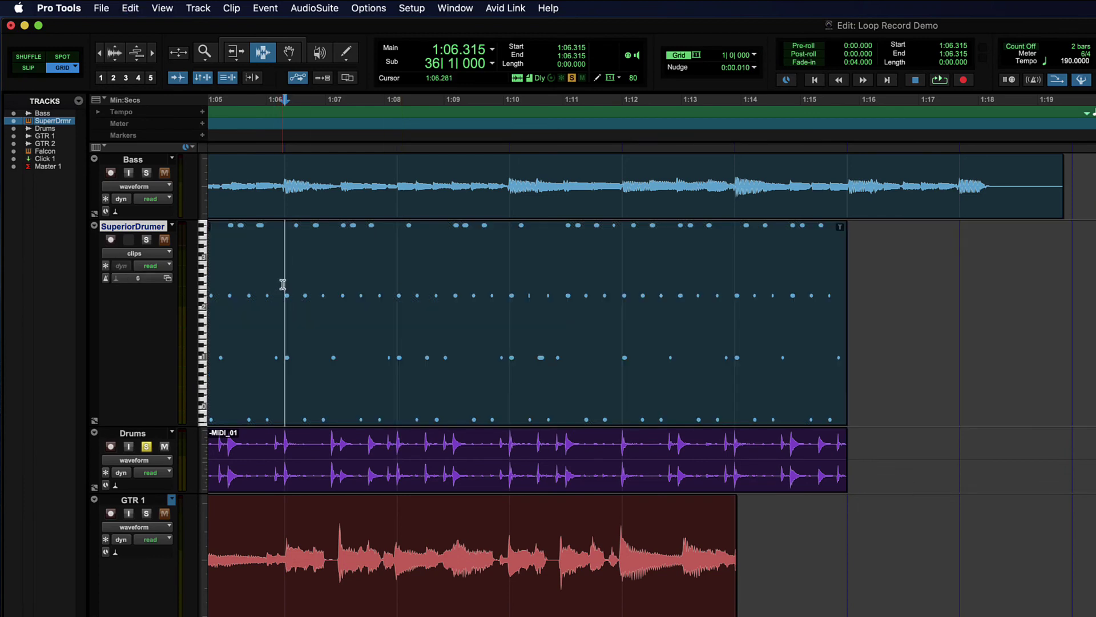
left_click_drag(284, 286, 828, 285)
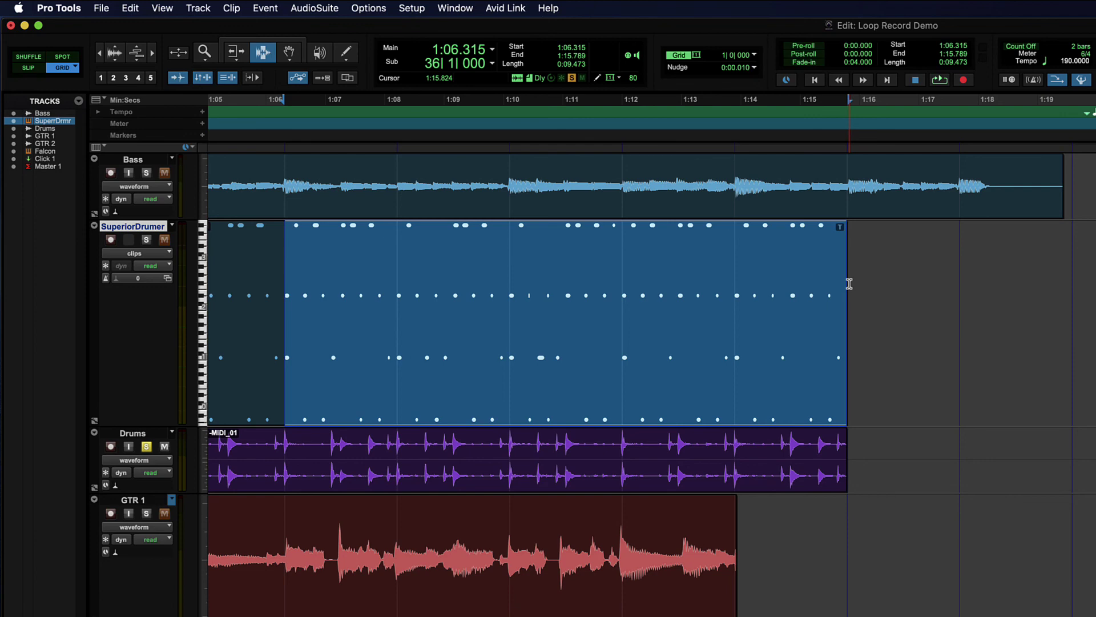
left_click(282, 281)
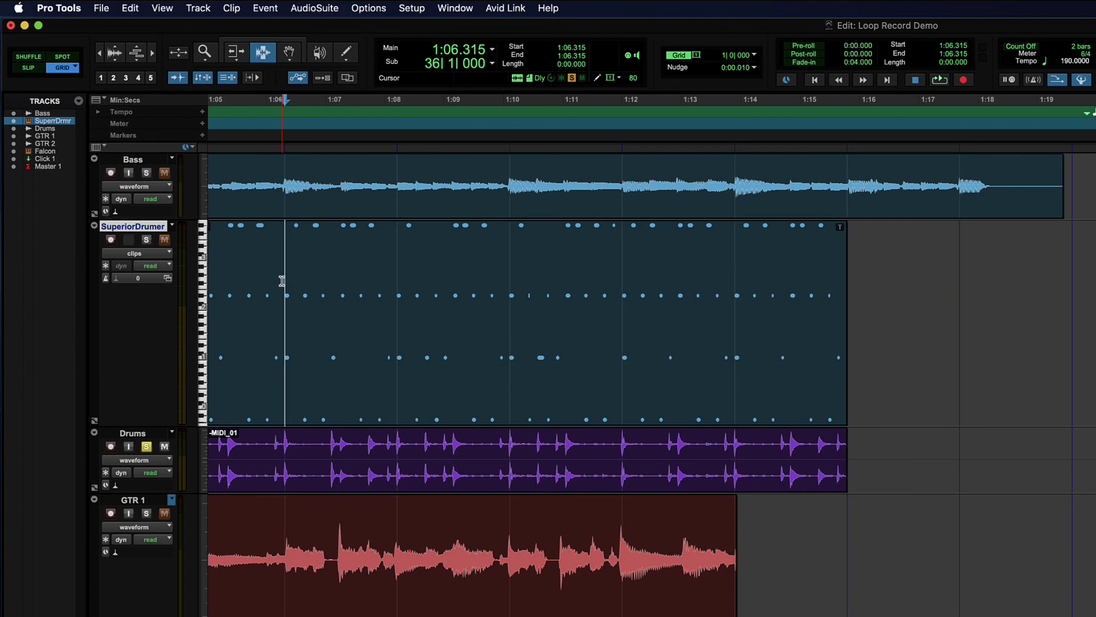
left_click_drag(282, 281, 850, 280)
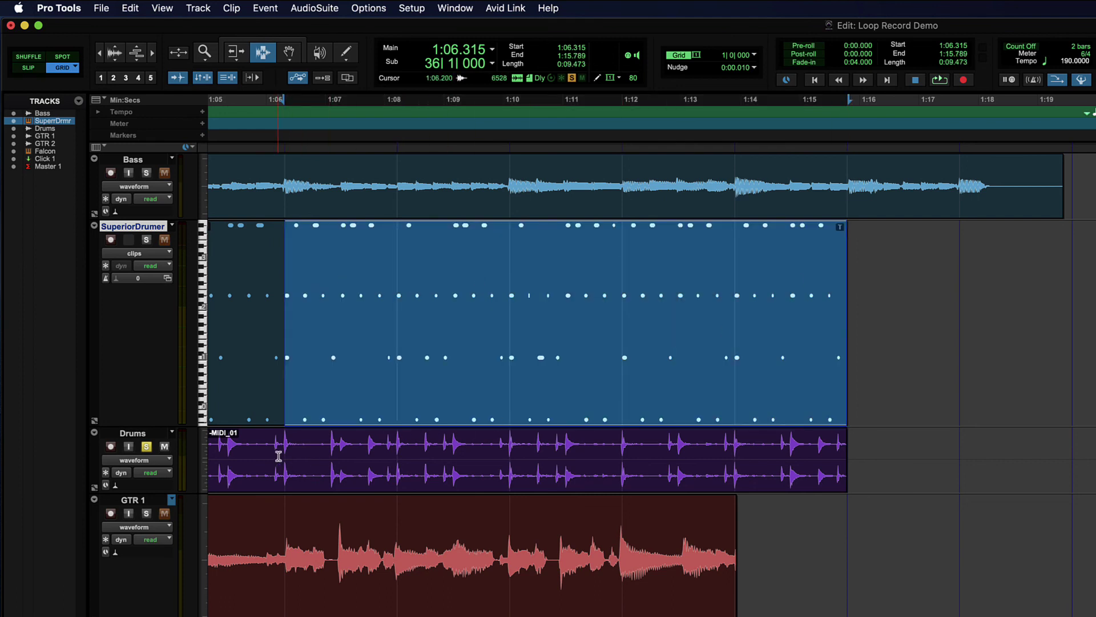
left_click_drag(278, 457, 787, 451)
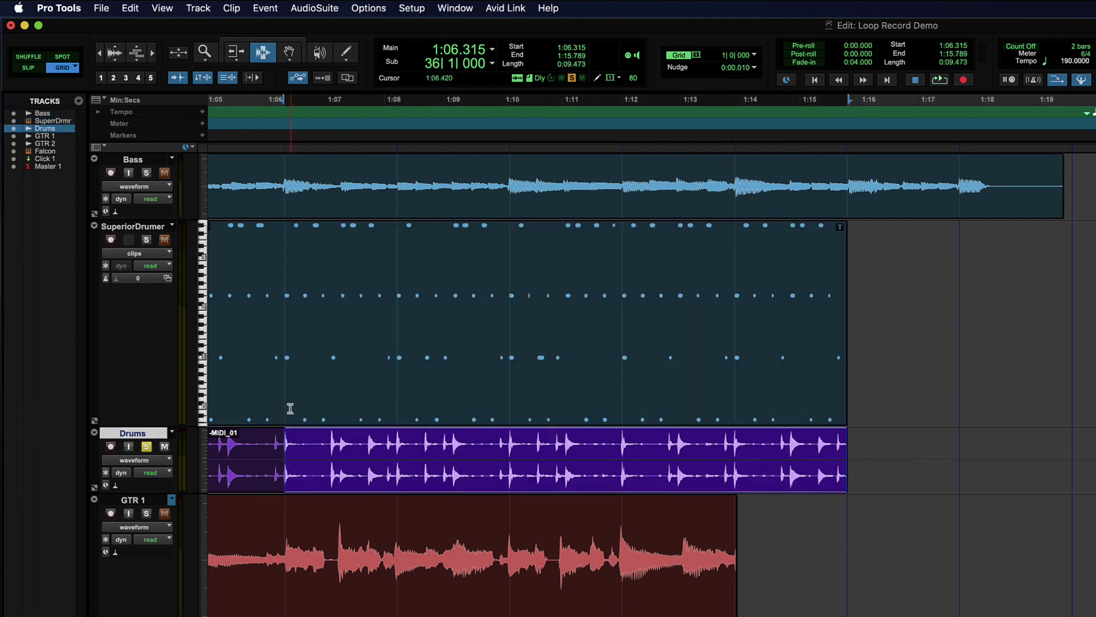
left_click(297, 450)
left_click_drag(297, 450, 838, 446)
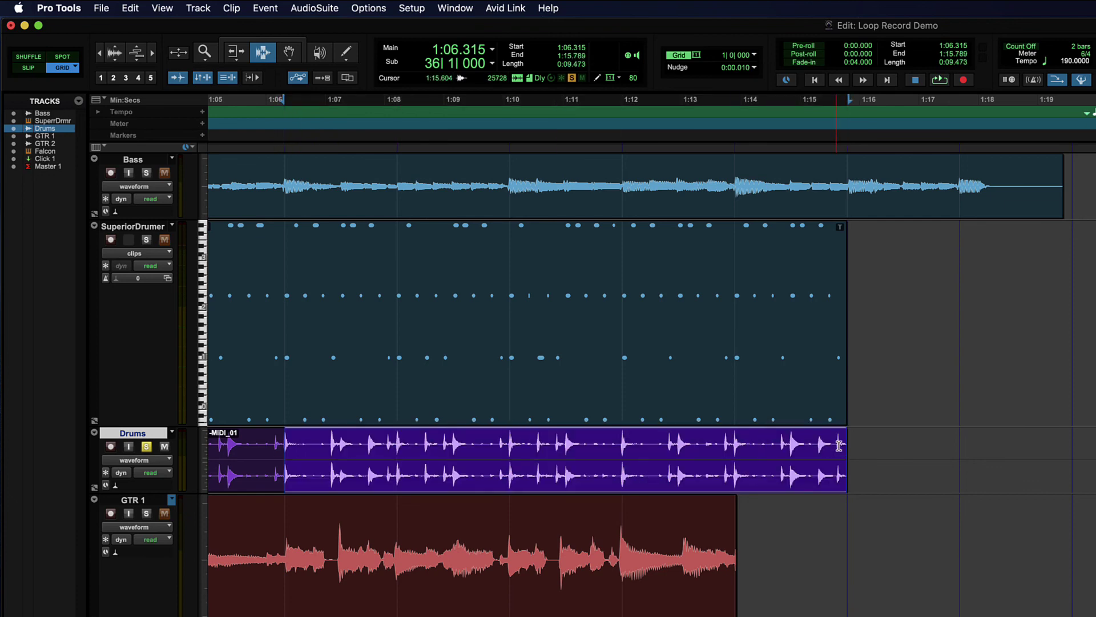
left_click(417, 292)
left_click_drag(284, 297, 851, 305)
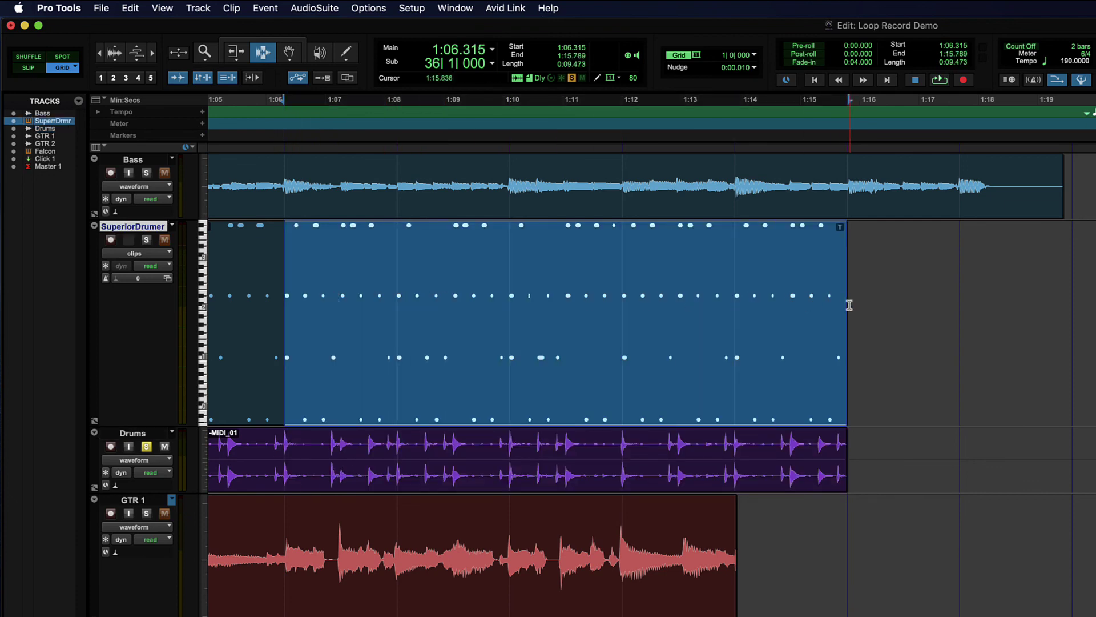
left_click_drag(282, 448, 820, 460)
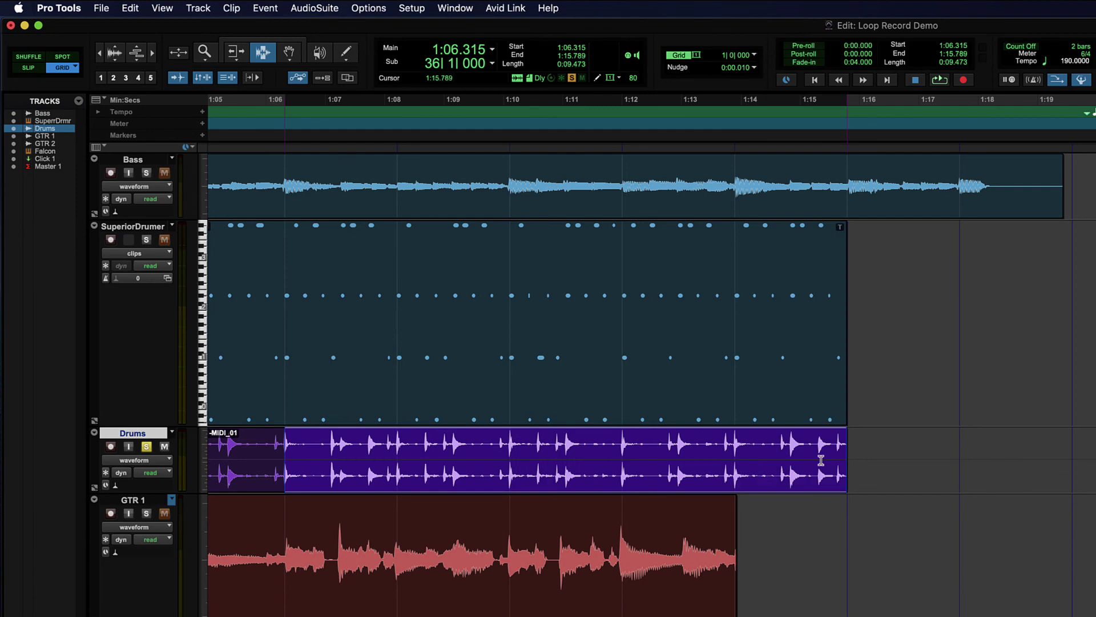
left_click_drag(282, 274, 828, 285)
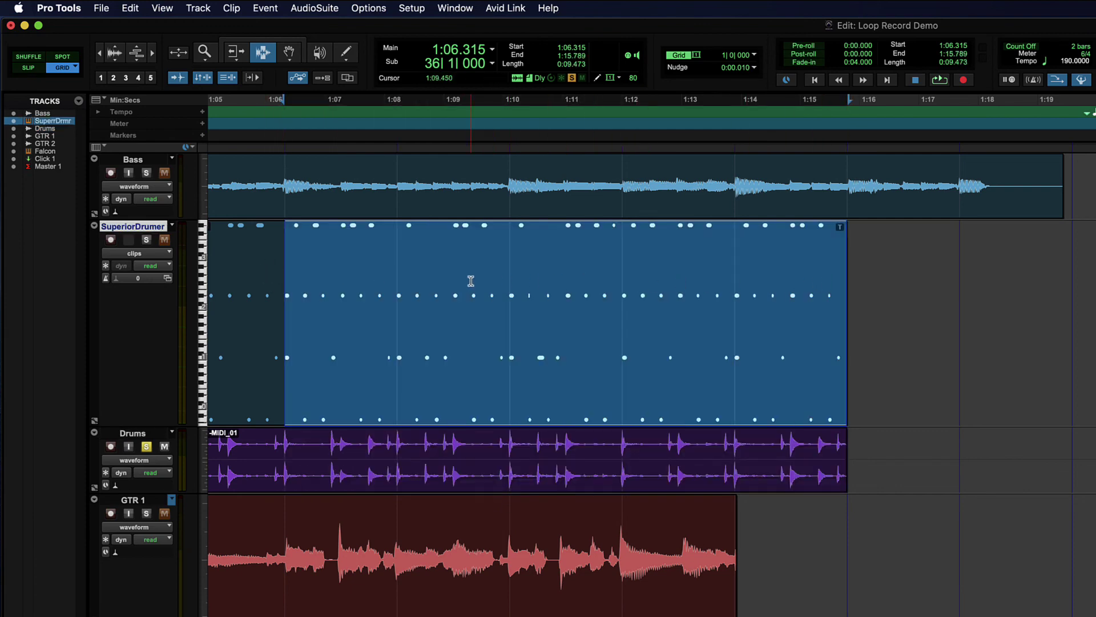
left_click(283, 269)
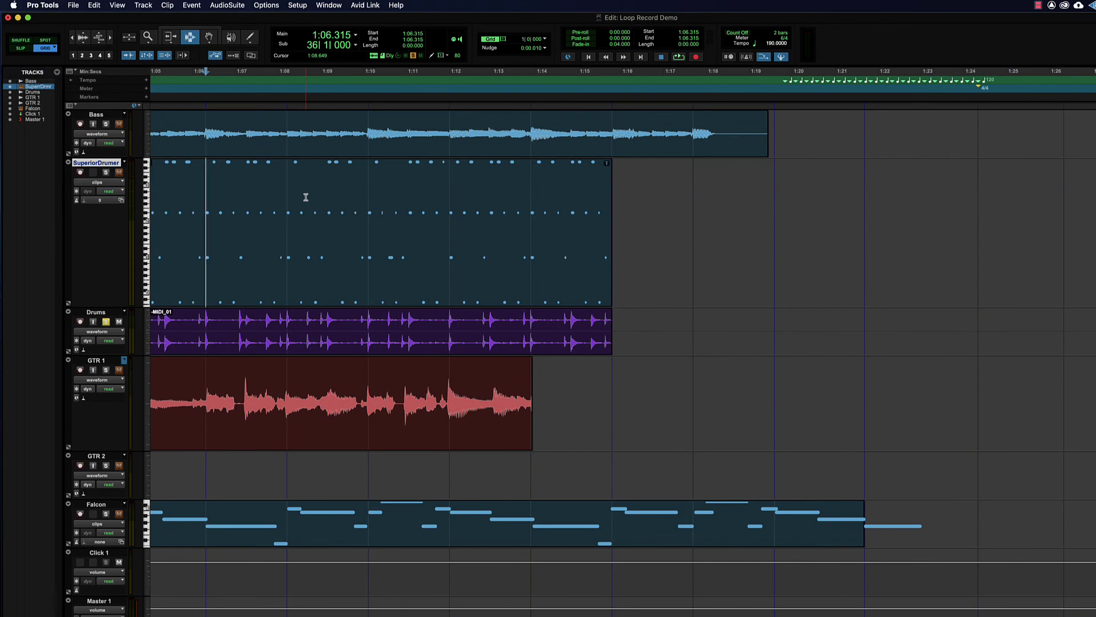
left_click_drag(305, 330, 645, 313)
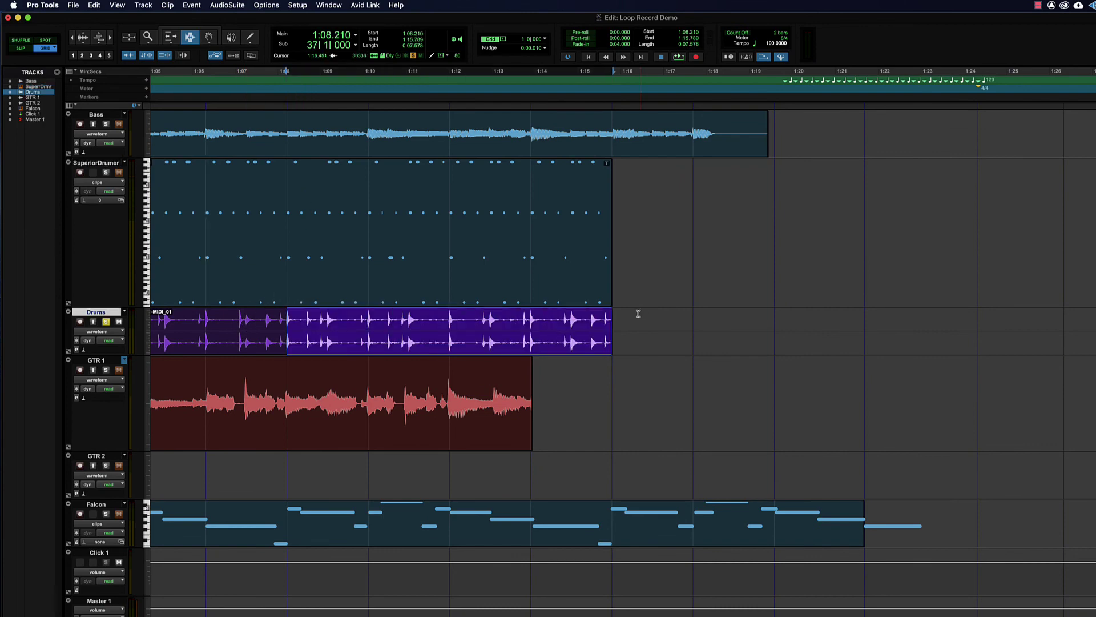
left_click(372, 187)
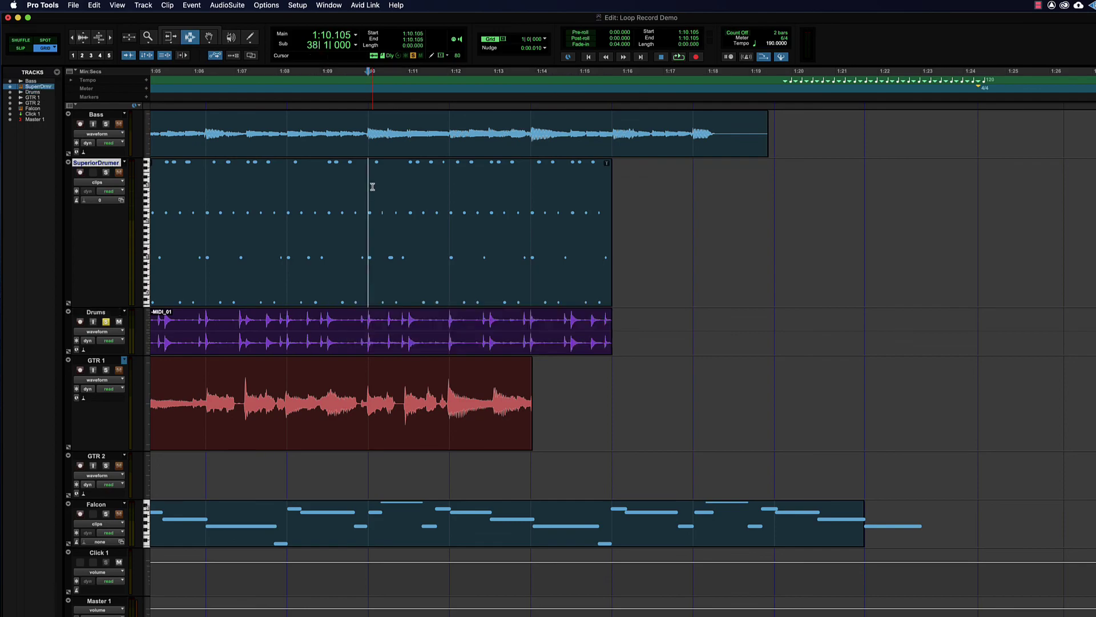